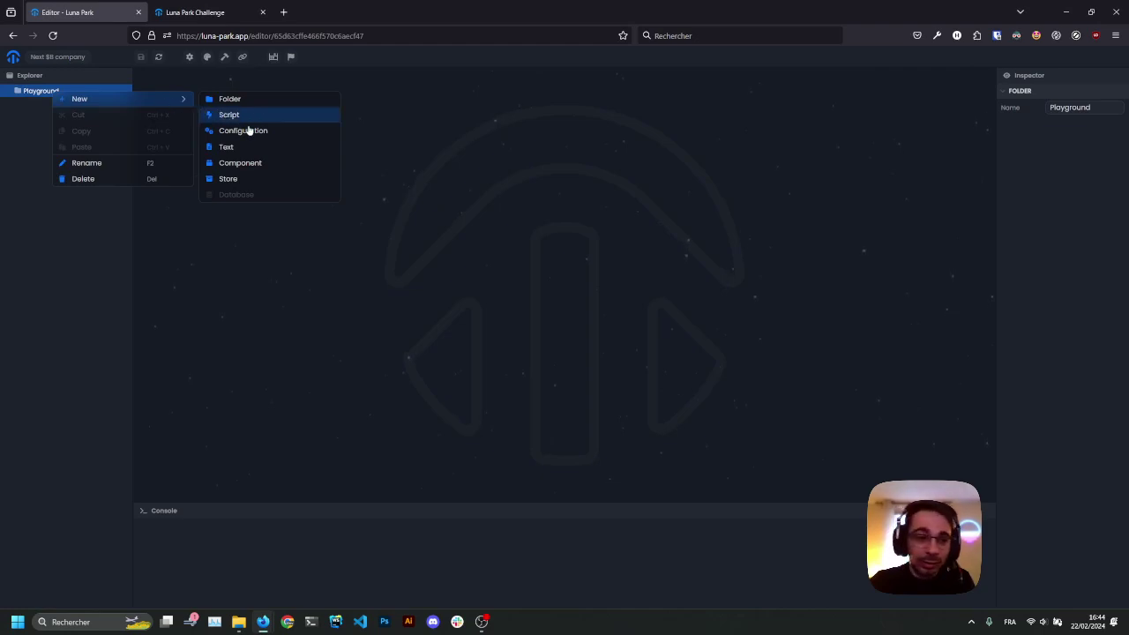
Step: Create a new component in the Playground folder and set its type to Page
click(259, 166)
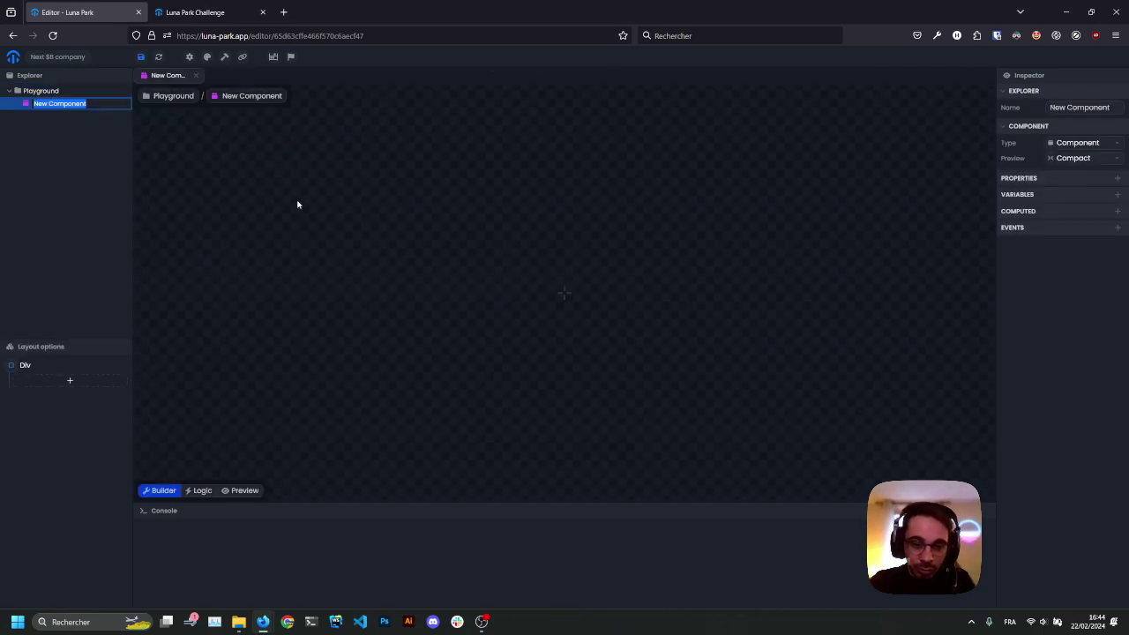
click(1083, 143)
click(1064, 168)
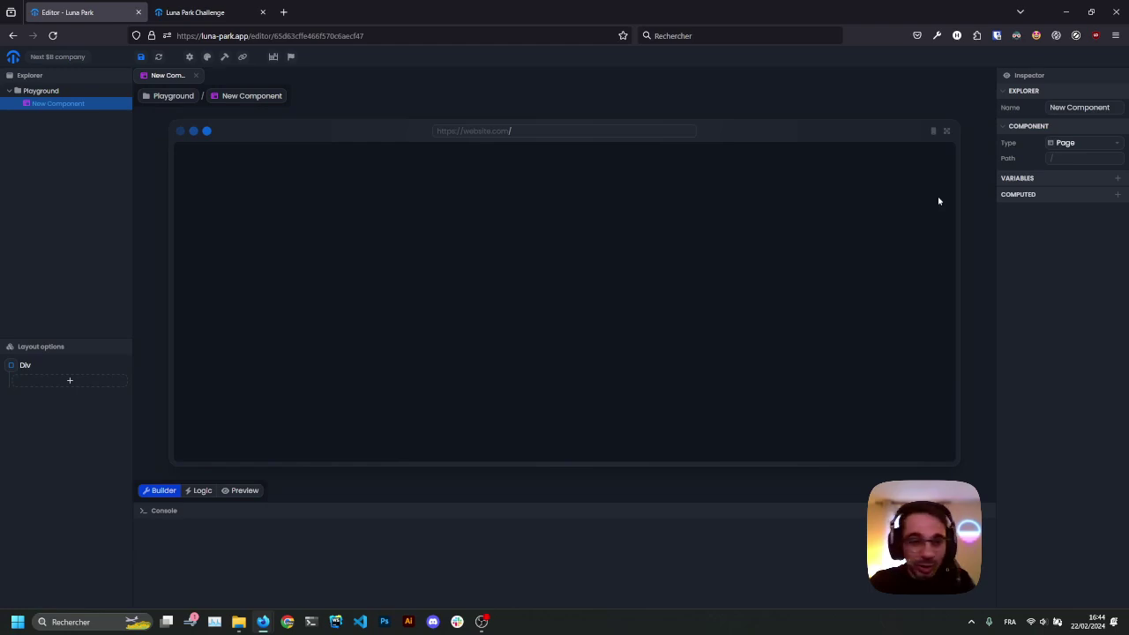
Step: Add a custom text element inside the page's root div with the text "Home page"
click(63, 384)
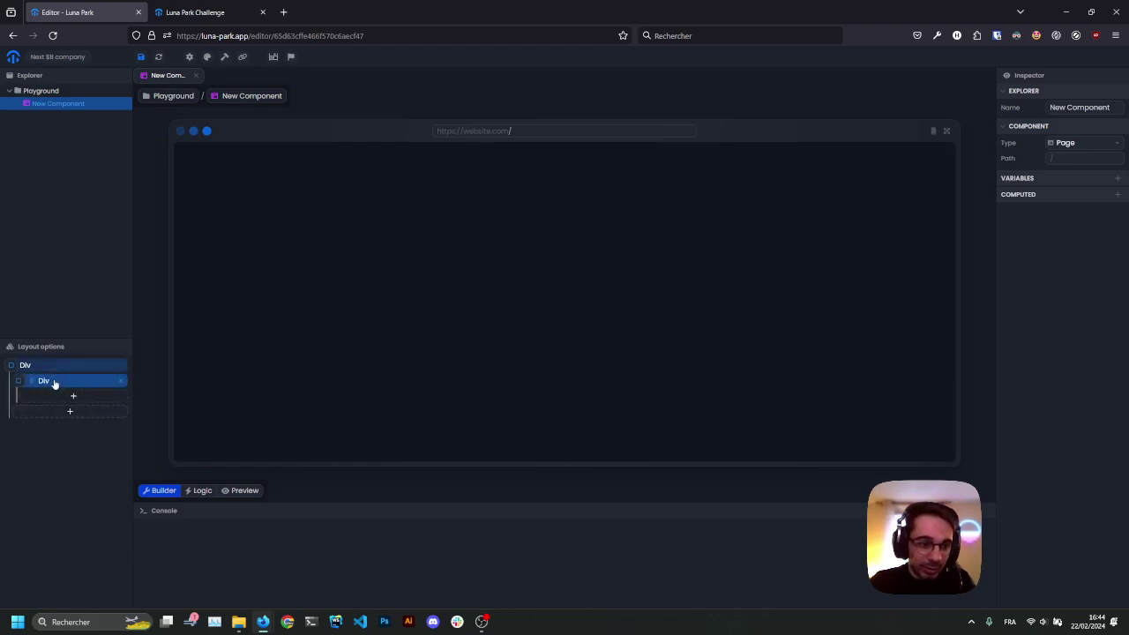
click(21, 382)
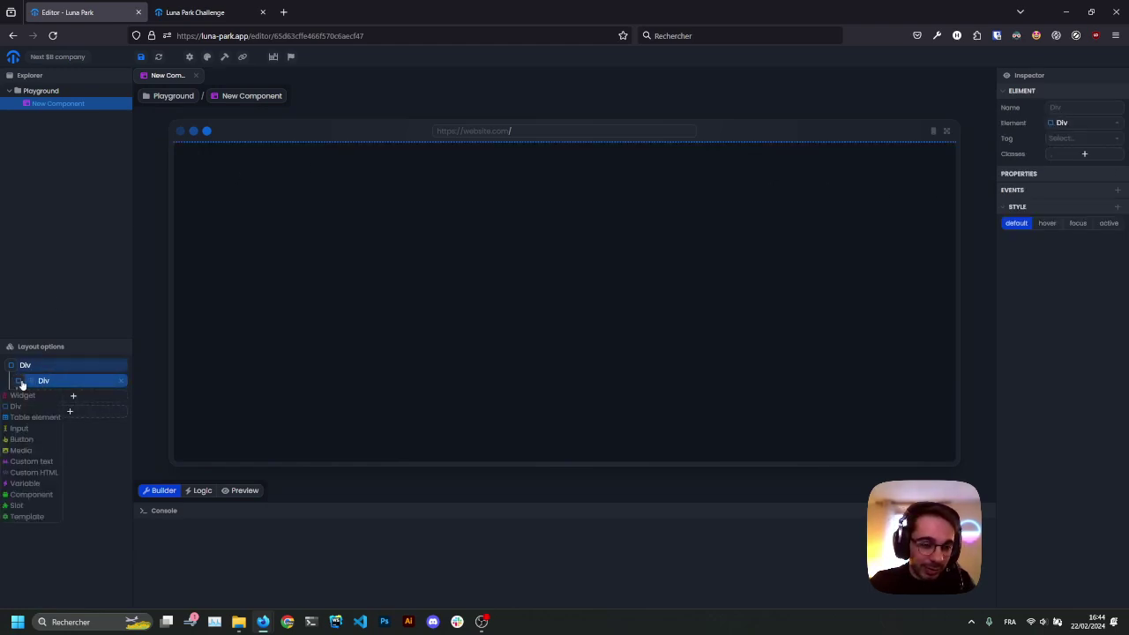
click(48, 461)
click(227, 150)
text(Home page)
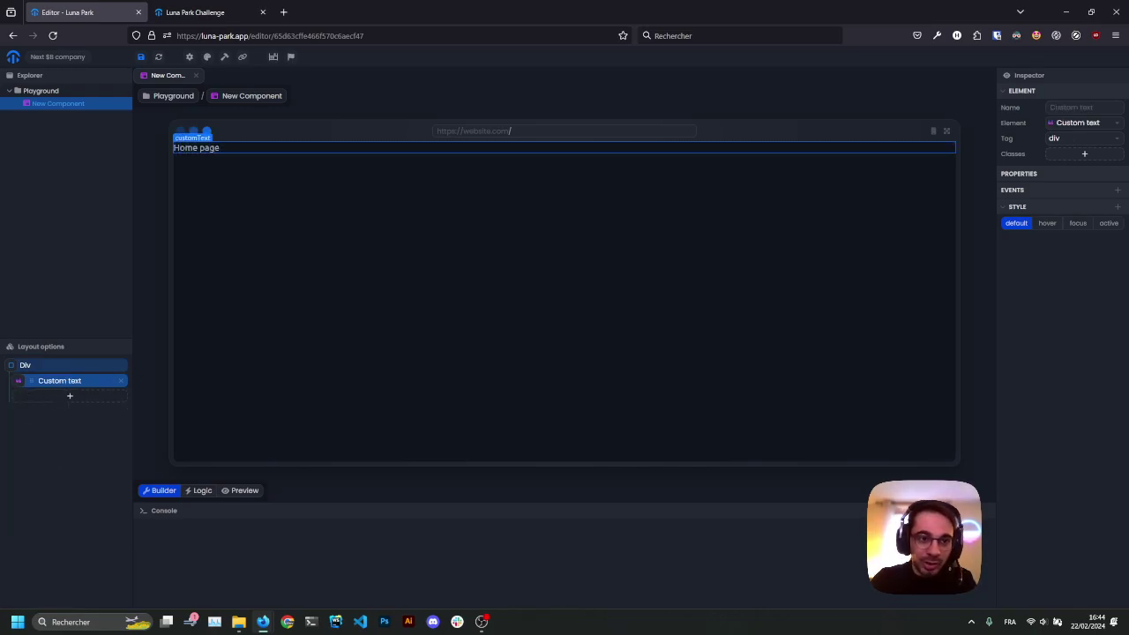
click(343, 315)
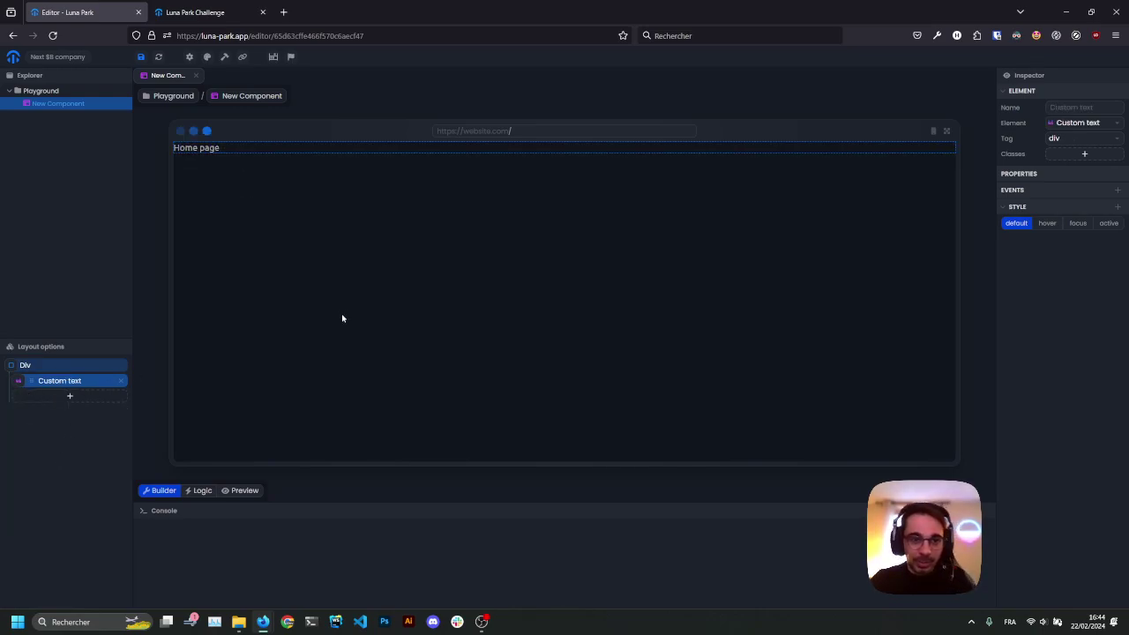
Step: Rename the new page component as Home
right_click(49, 91)
mouse_move(106, 94)
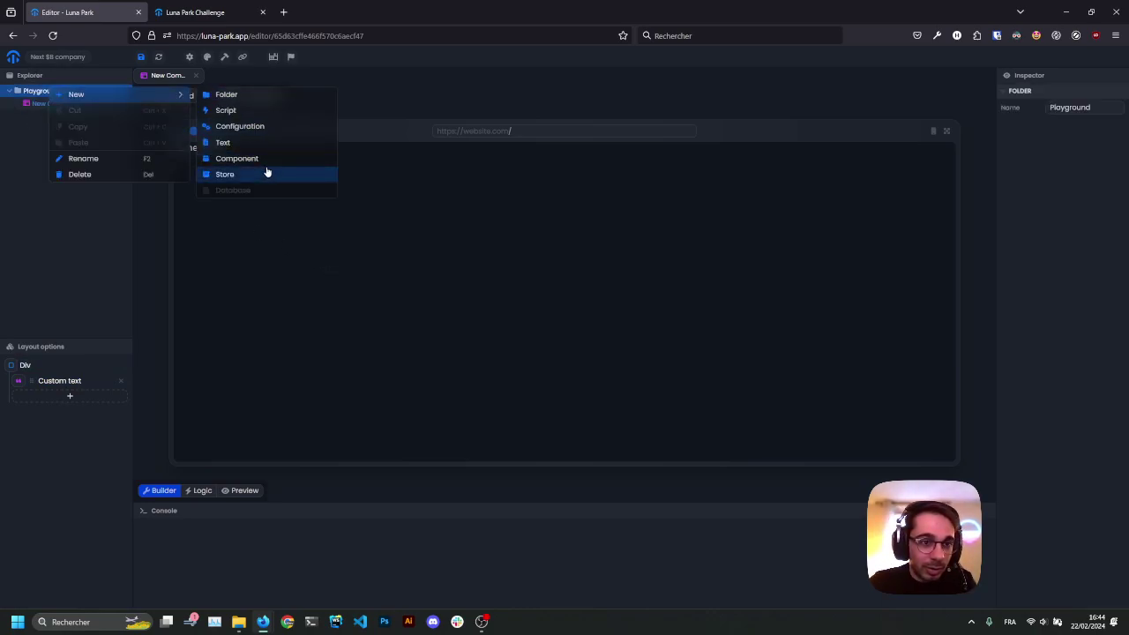
click(50, 104)
double_click(1087, 106)
key(ctrl+a)
text(Home)
Step: Create another component named Options in the Playground folder and set its type to Page
right_click(38, 93)
mouse_move(105, 100)
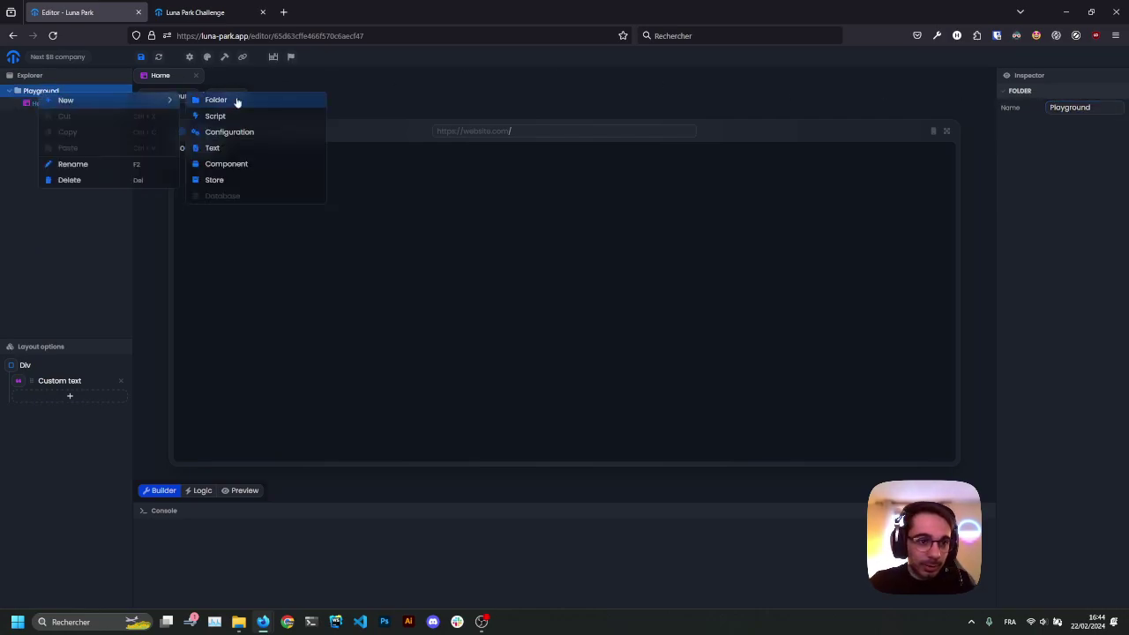
click(236, 166)
text(Cptions)
key(Return)
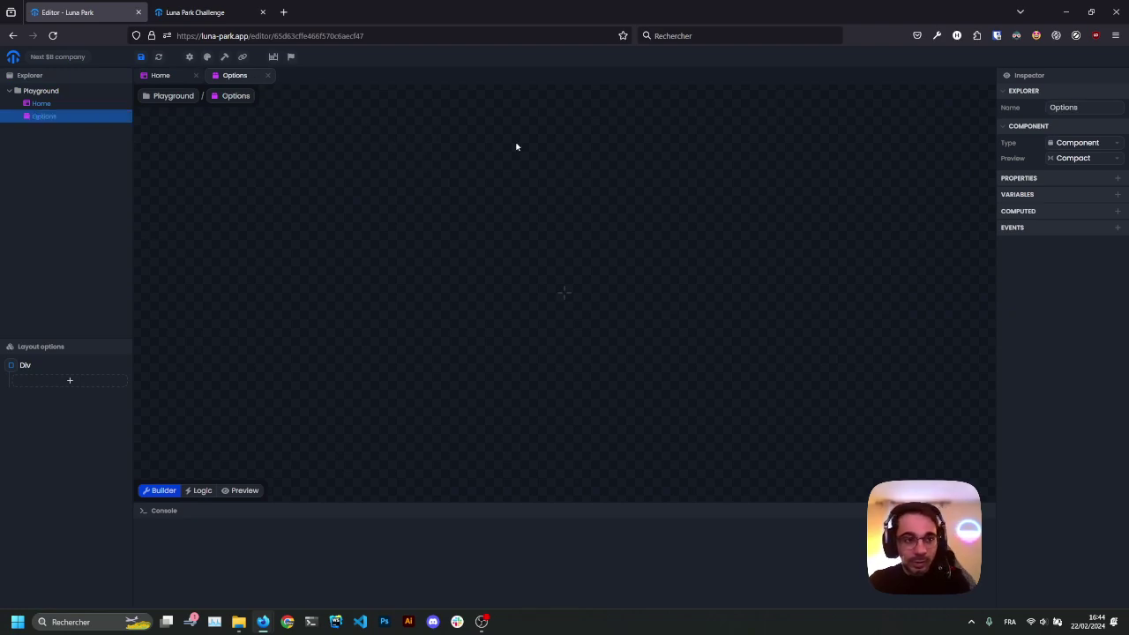
click(1087, 142)
click(1083, 169)
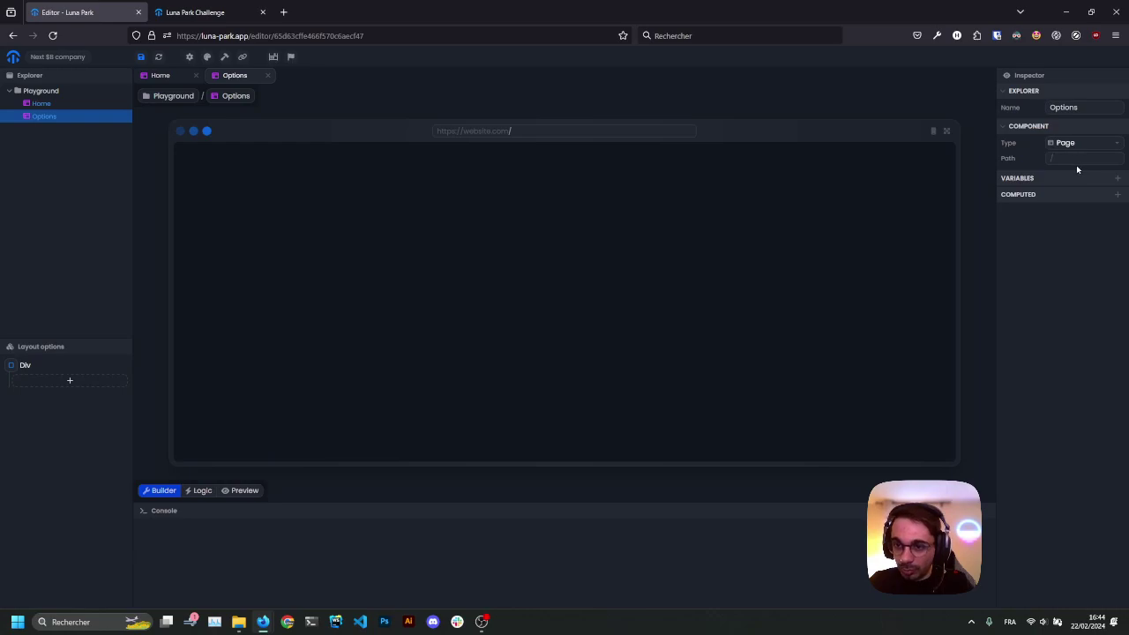
Step: Set the path of the Options page to "options"
click(55, 104)
click(53, 118)
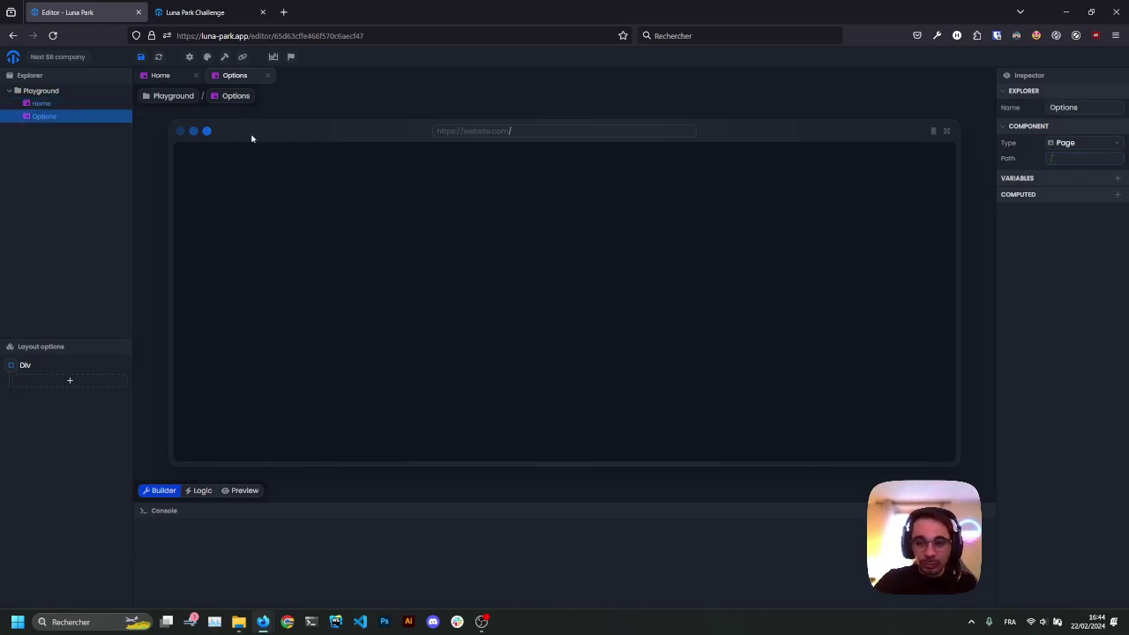
click(1077, 158)
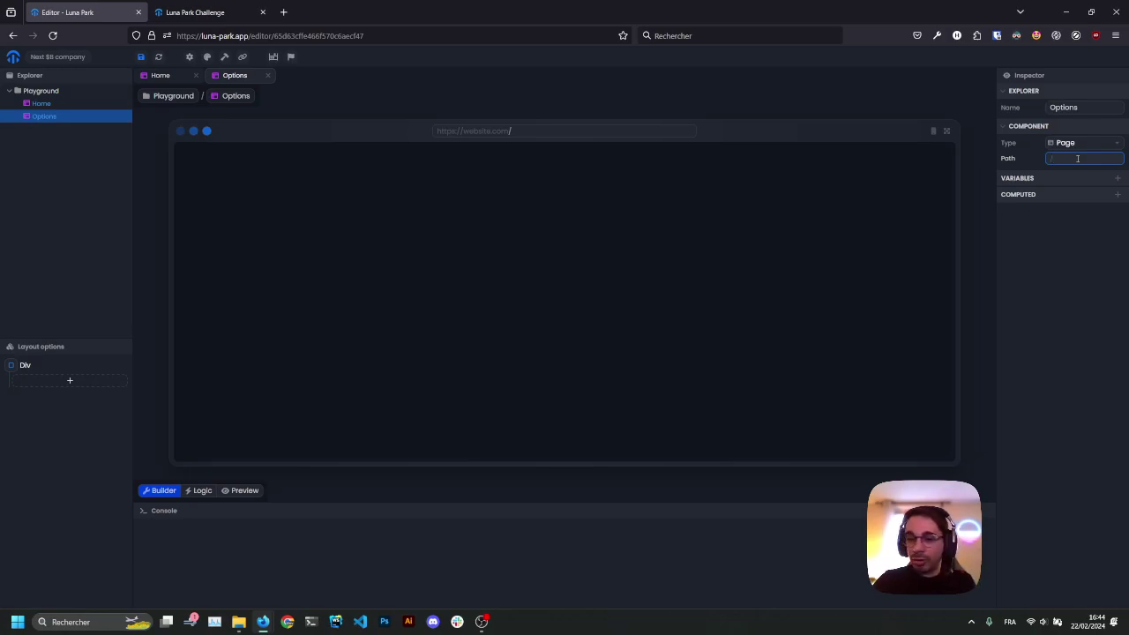
text(options)
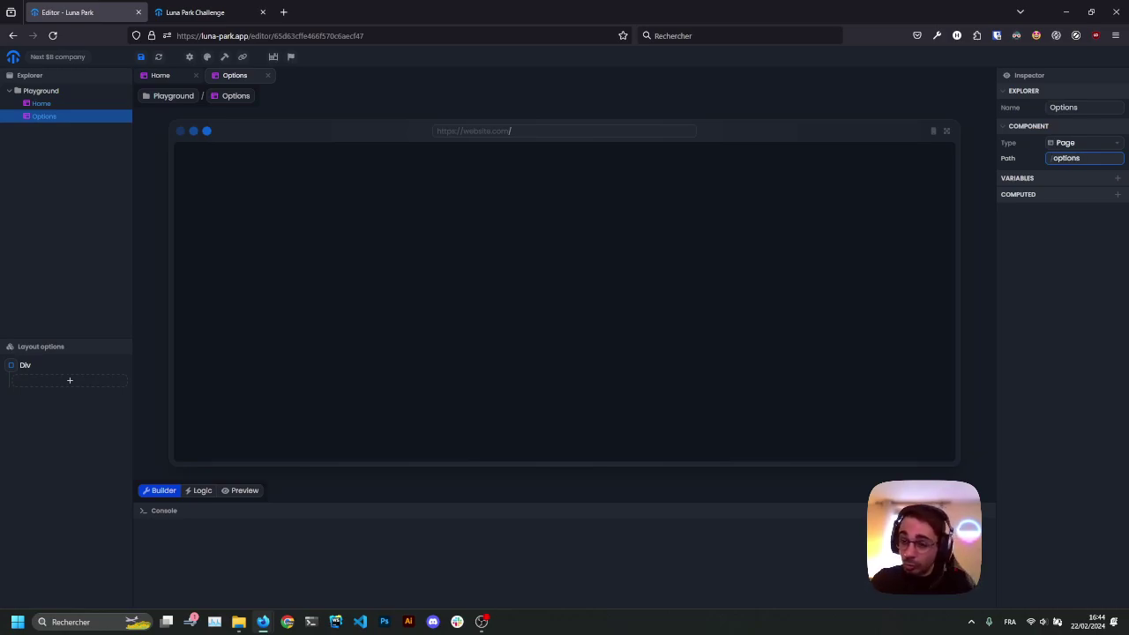
Step: Add a custom text element reading "Options" to the Options page and compare it with the Home page
click(53, 381)
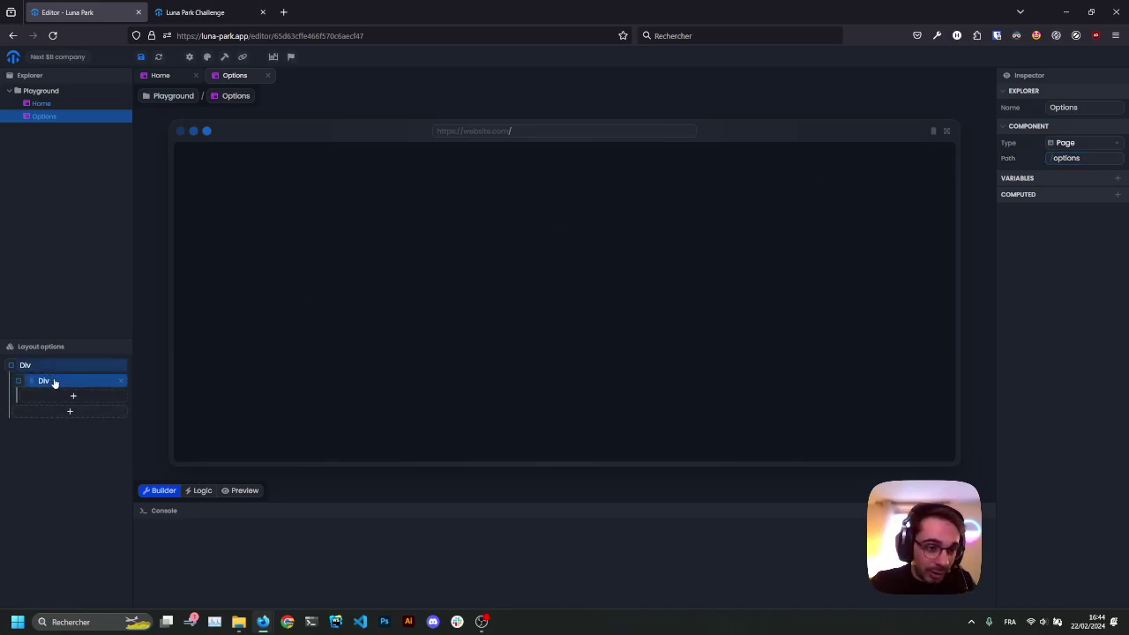
click(20, 383)
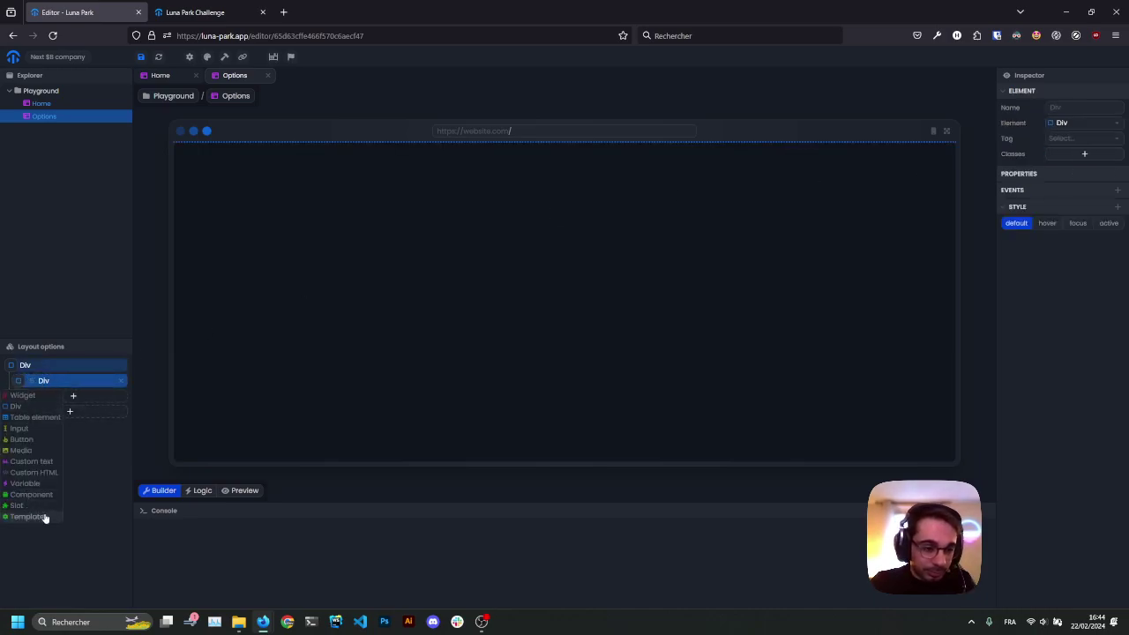
click(47, 465)
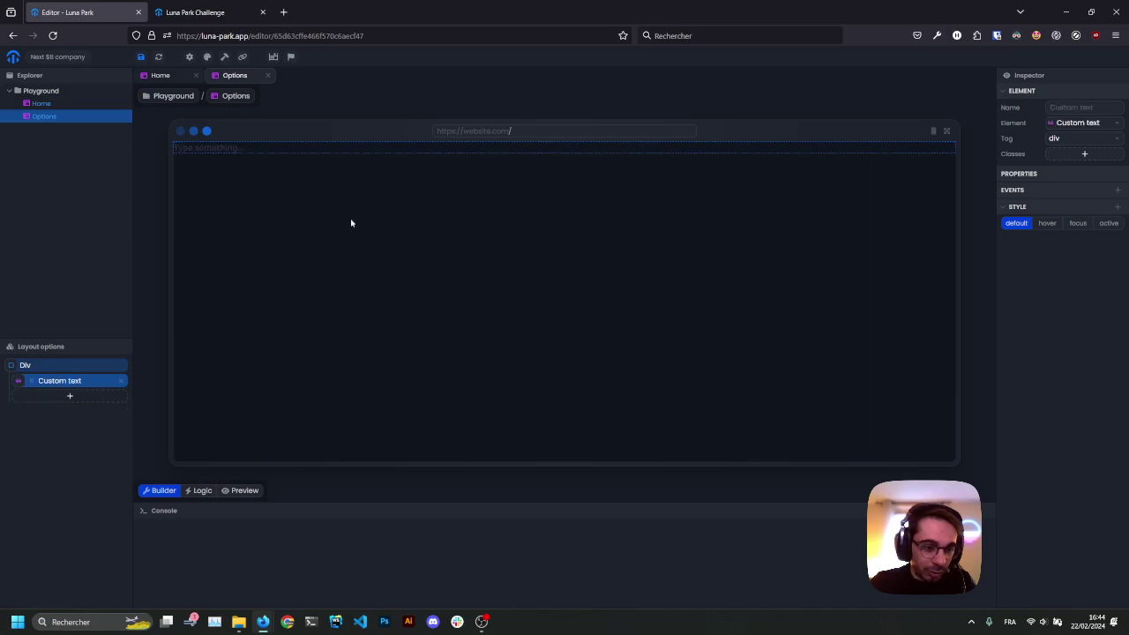
click(204, 150)
text(Options)
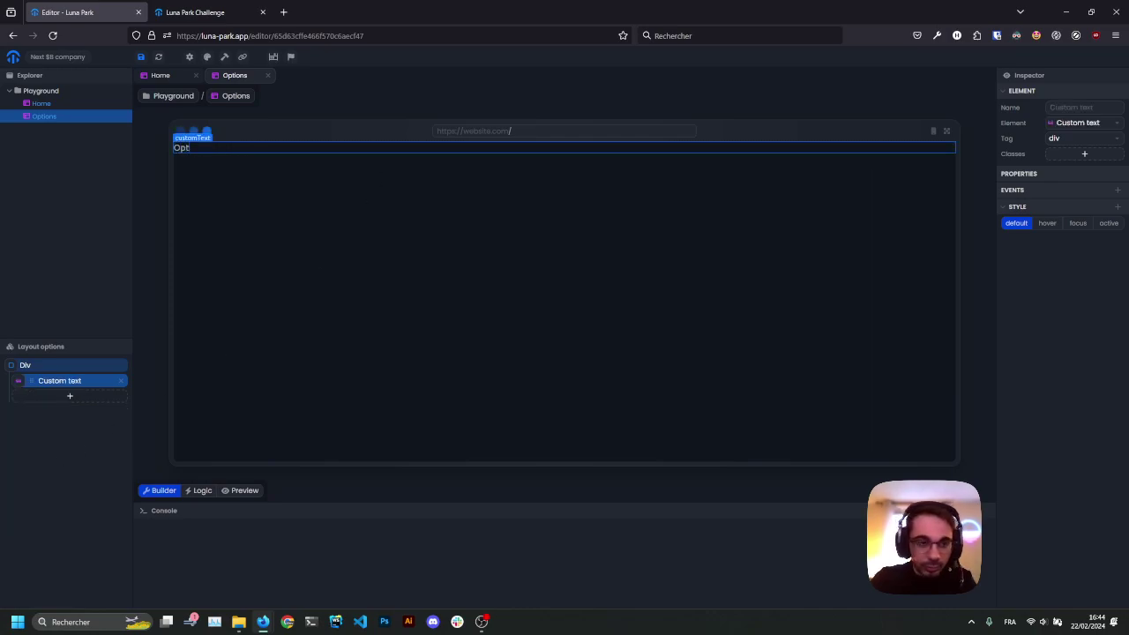
click(53, 105)
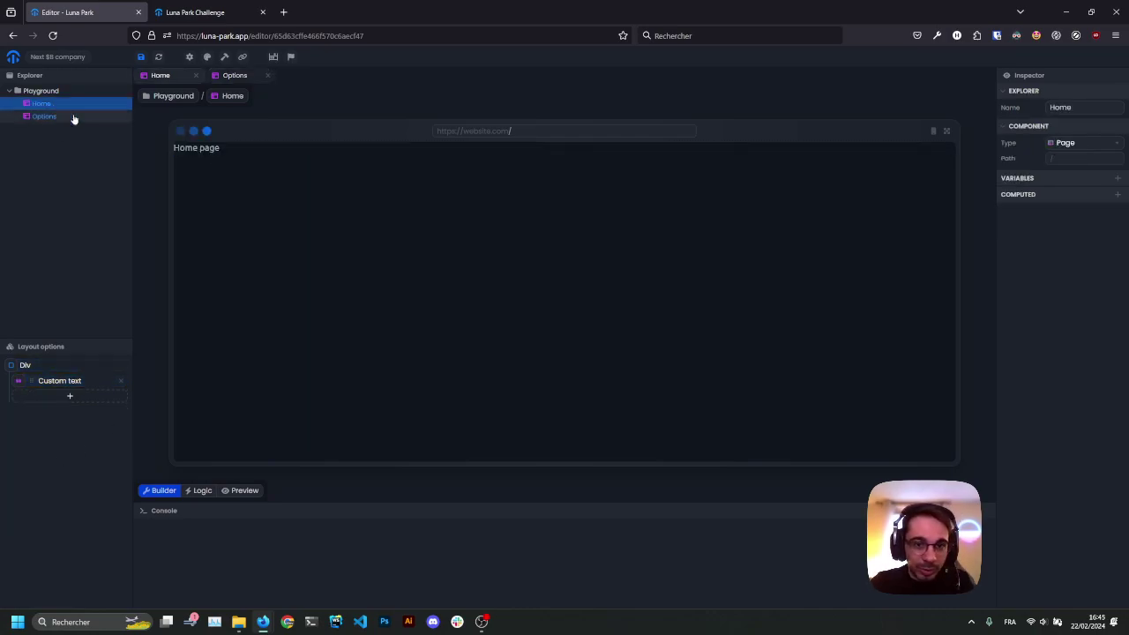
click(50, 115)
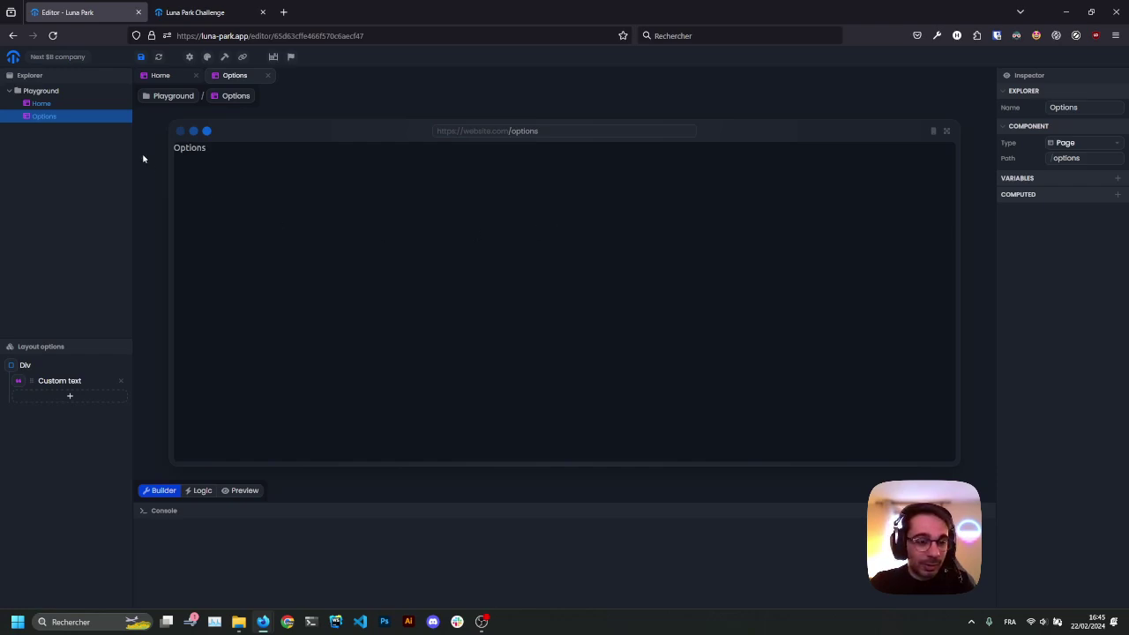
Step: Create a component named Menu in the Playground folder
click(61, 90)
right_click(61, 91)
mouse_move(115, 101)
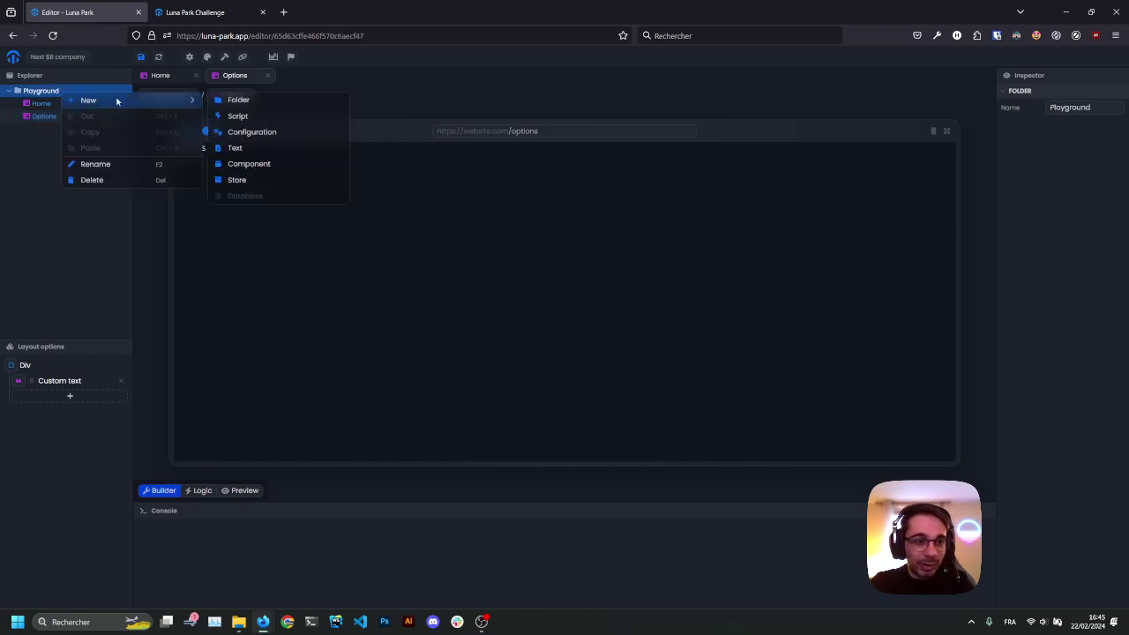
click(263, 165)
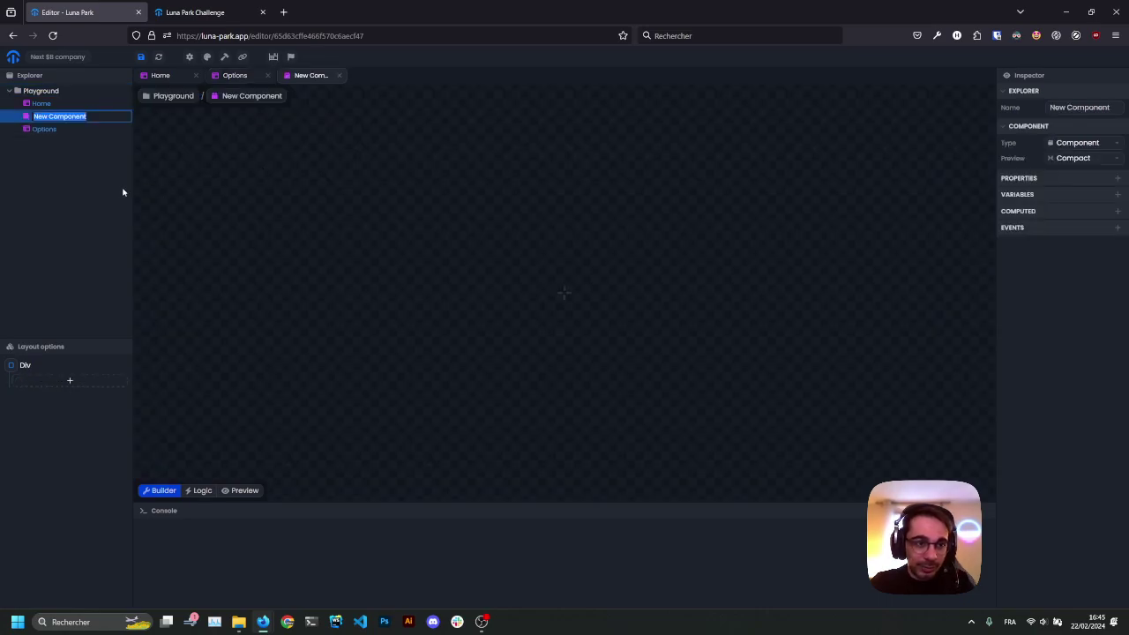
text(Menu)
key(Return)
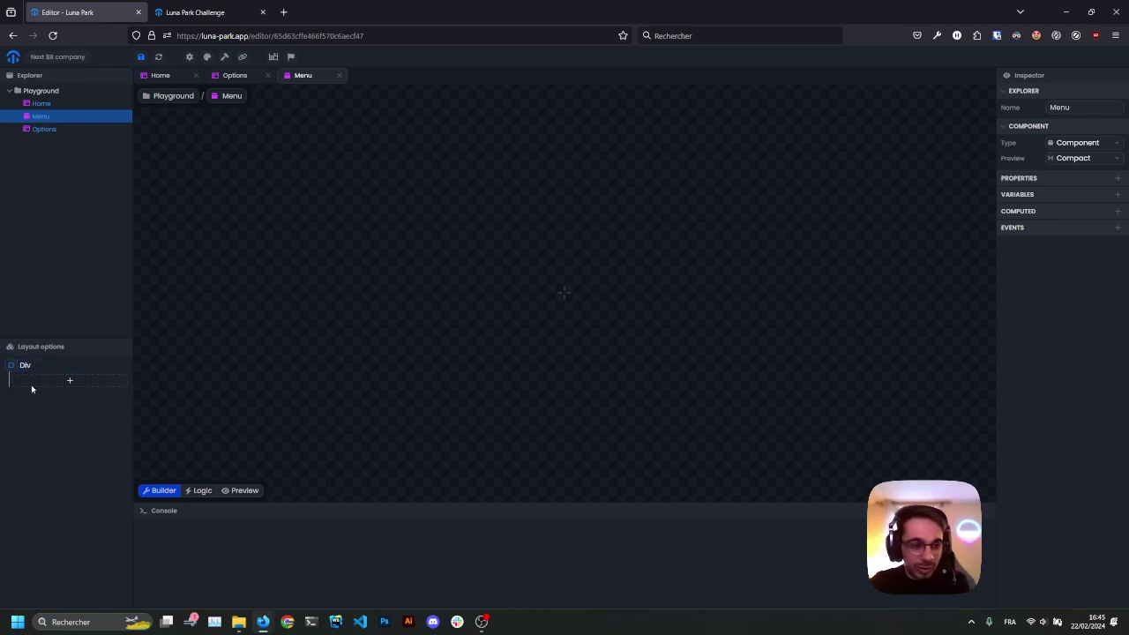
Step: Change the Menu component's root div into a widget of the Menu Header layout type
click(12, 366)
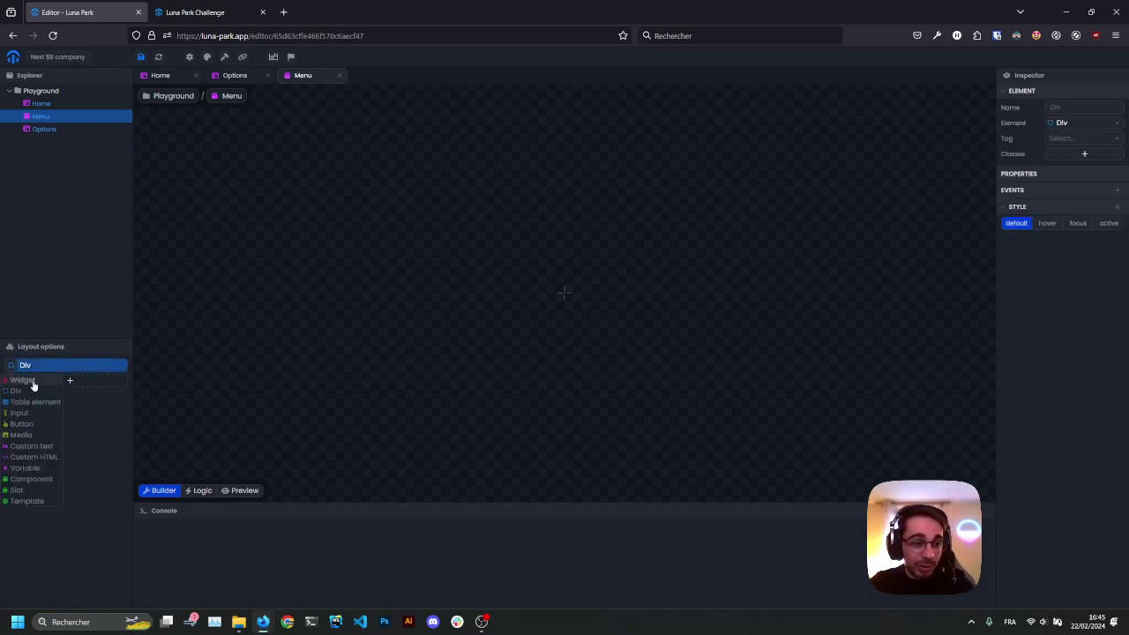
click(33, 383)
click(1092, 139)
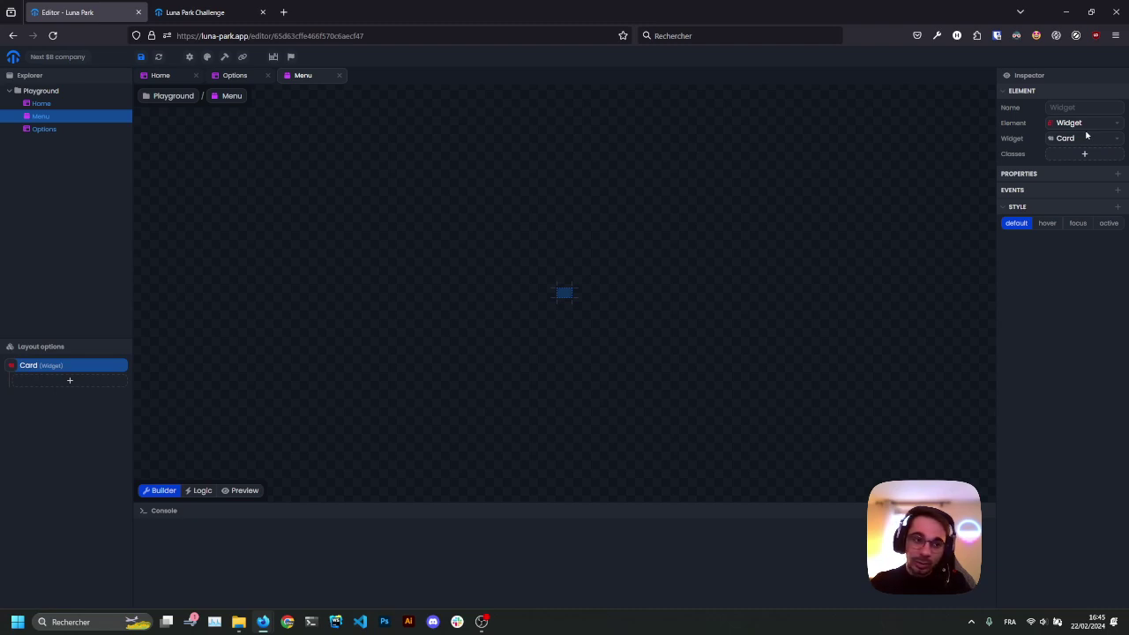
click(1084, 140)
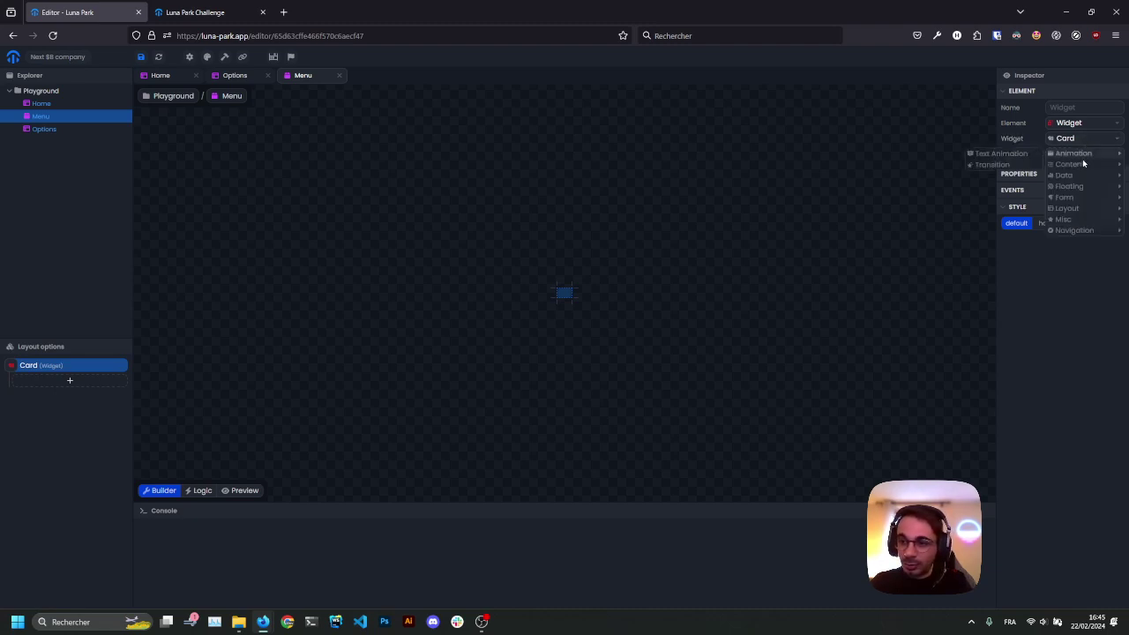
mouse_move(1082, 212)
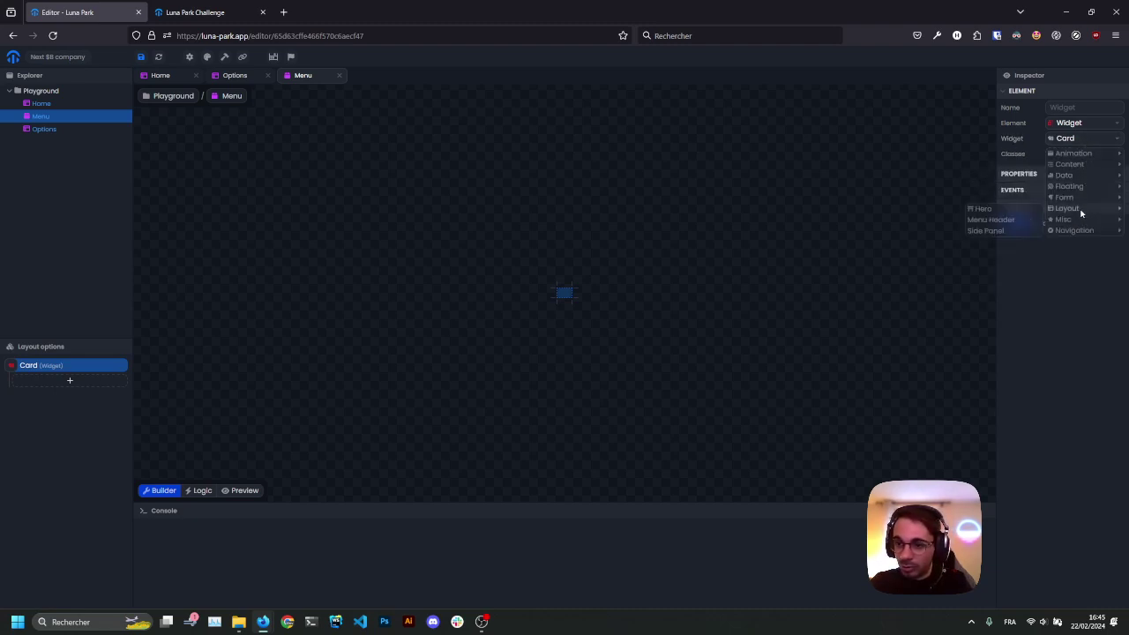
click(1011, 221)
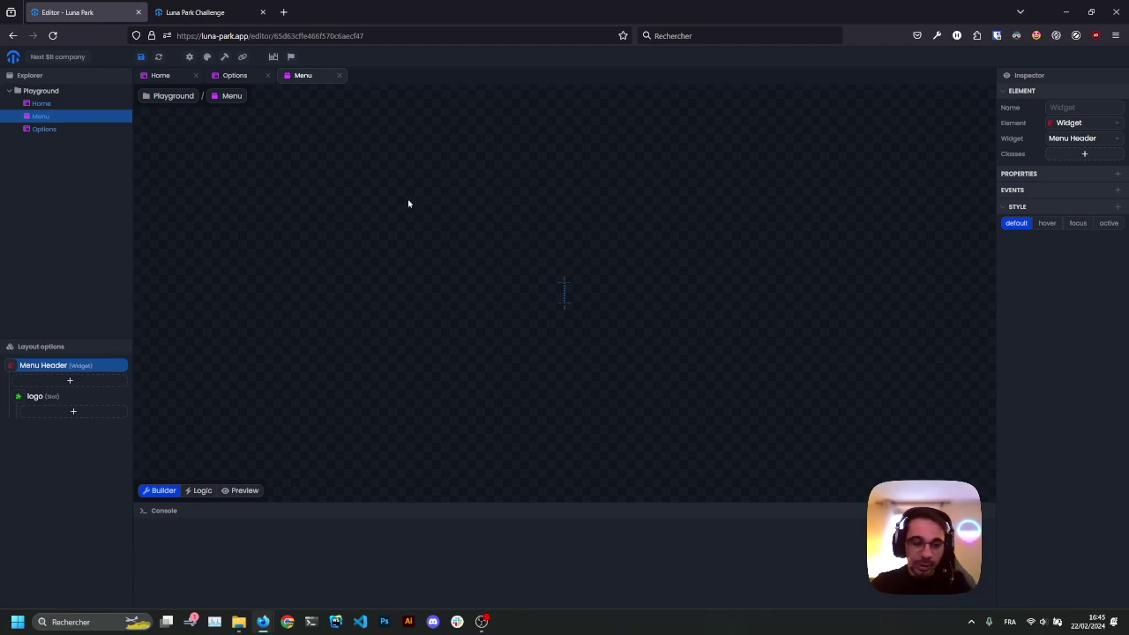
Step: Set the Menu component's preview mode to Stretch
click(71, 121)
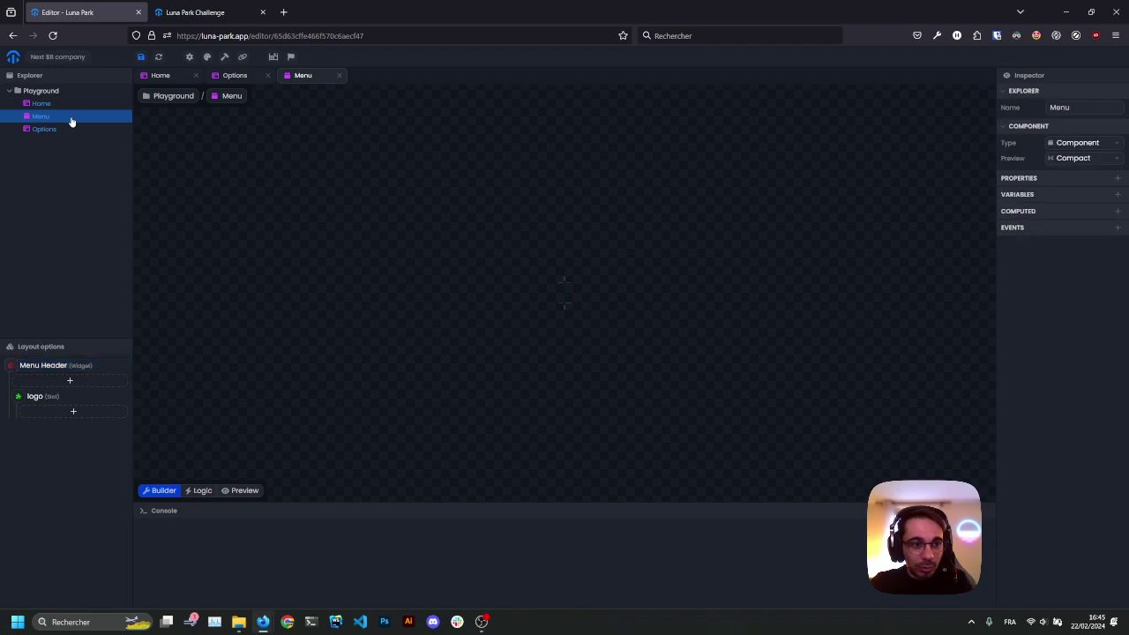
click(1057, 161)
click(1063, 184)
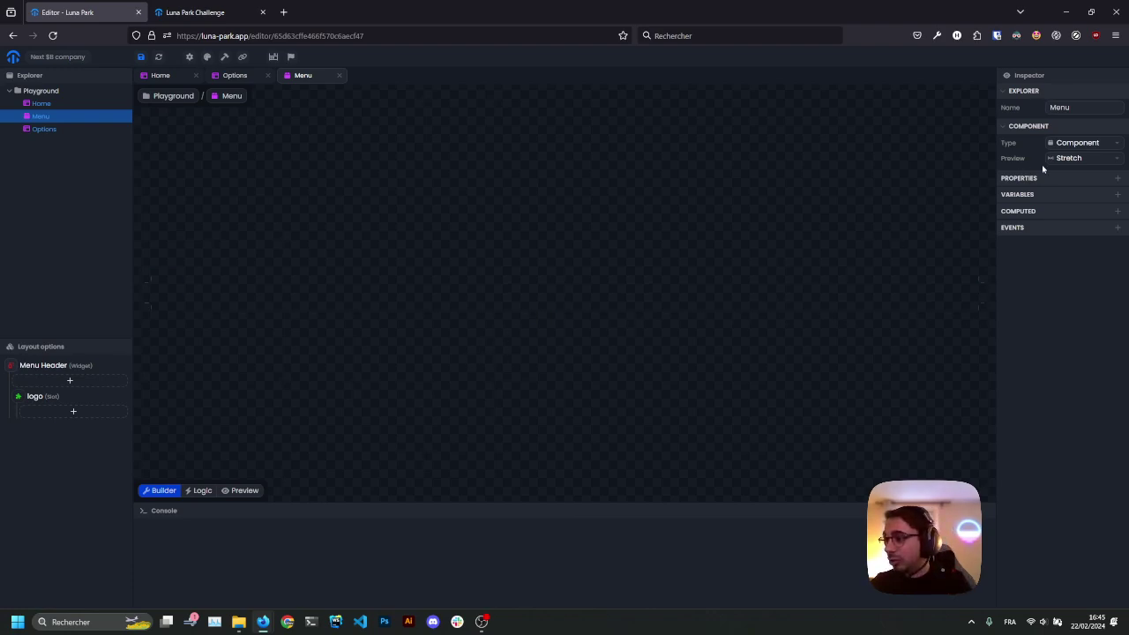
Step: Add the Links property to the Menu Header widget and create two link entries in it
click(65, 366)
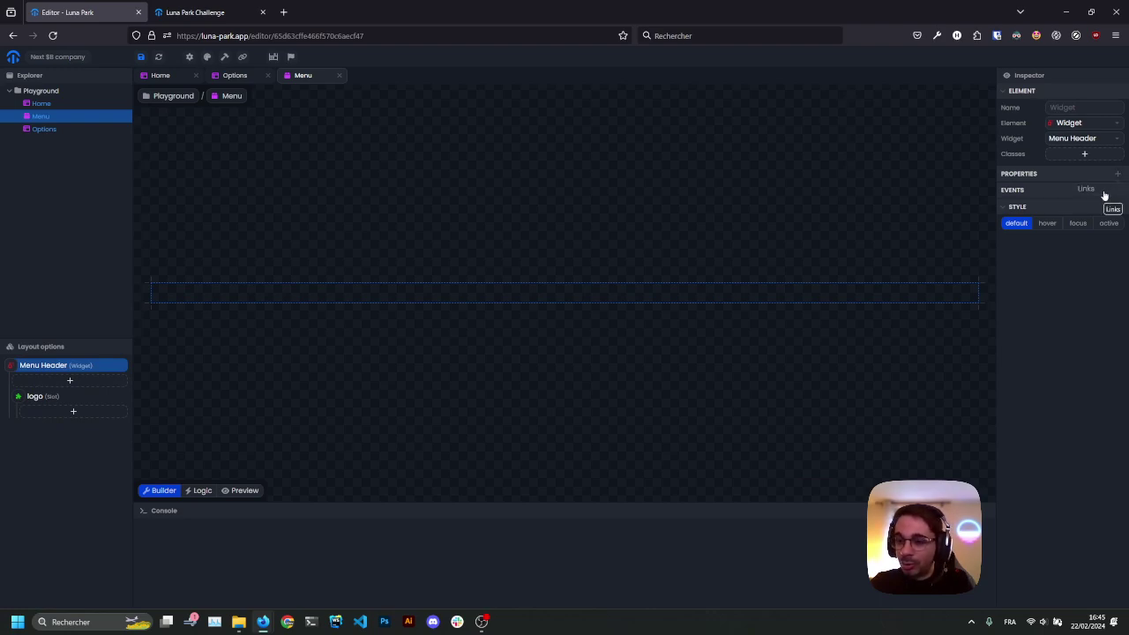
click(1100, 201)
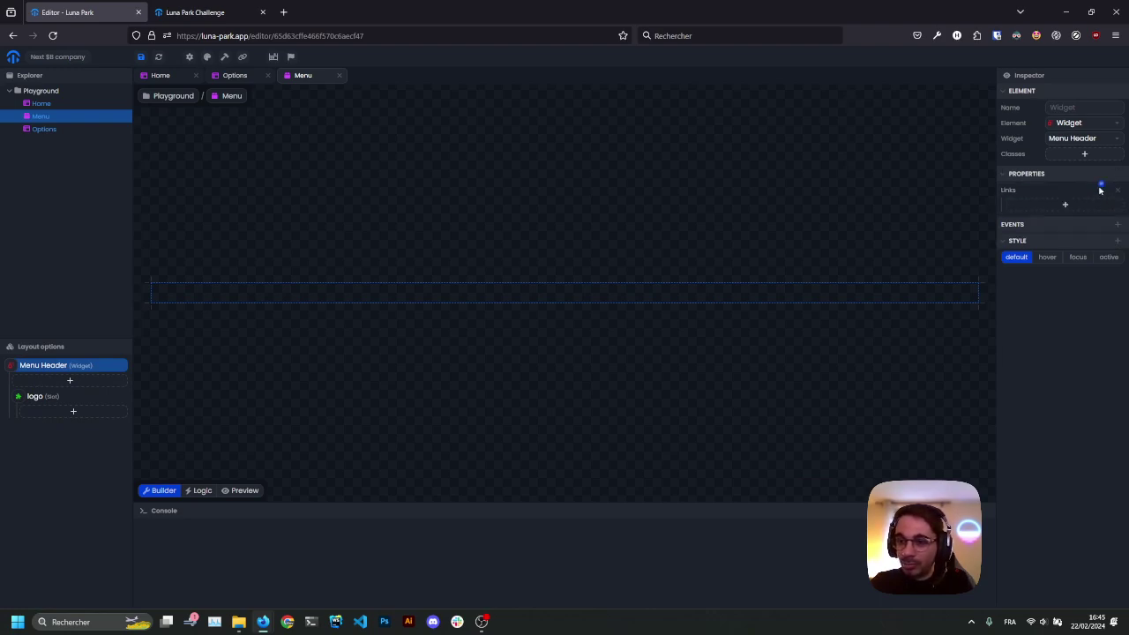
click(1044, 206)
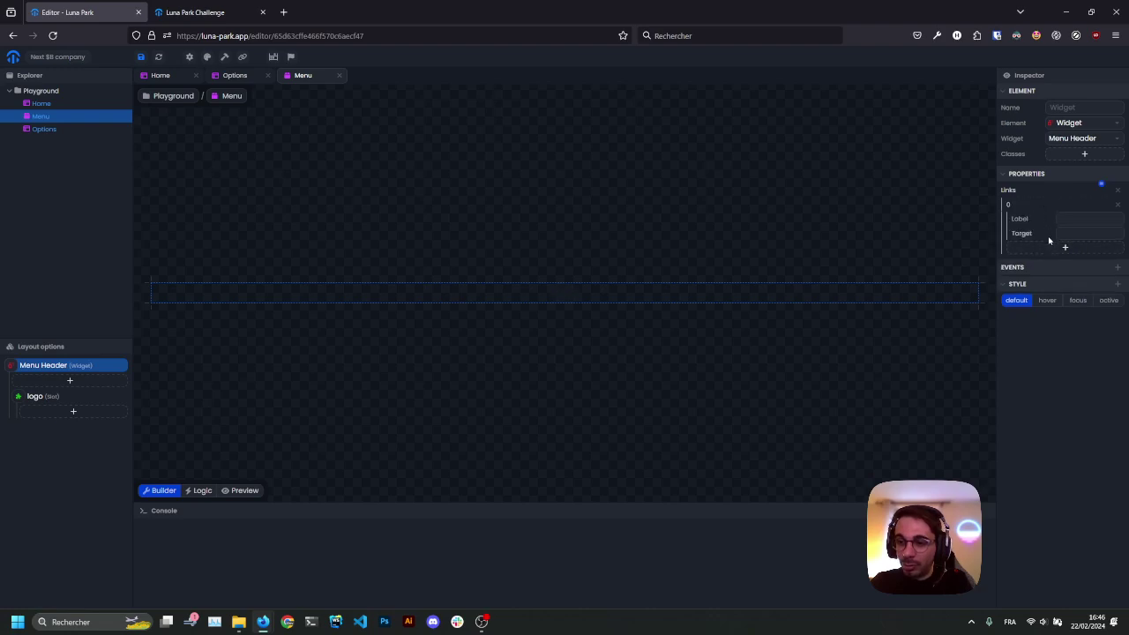
click(1047, 250)
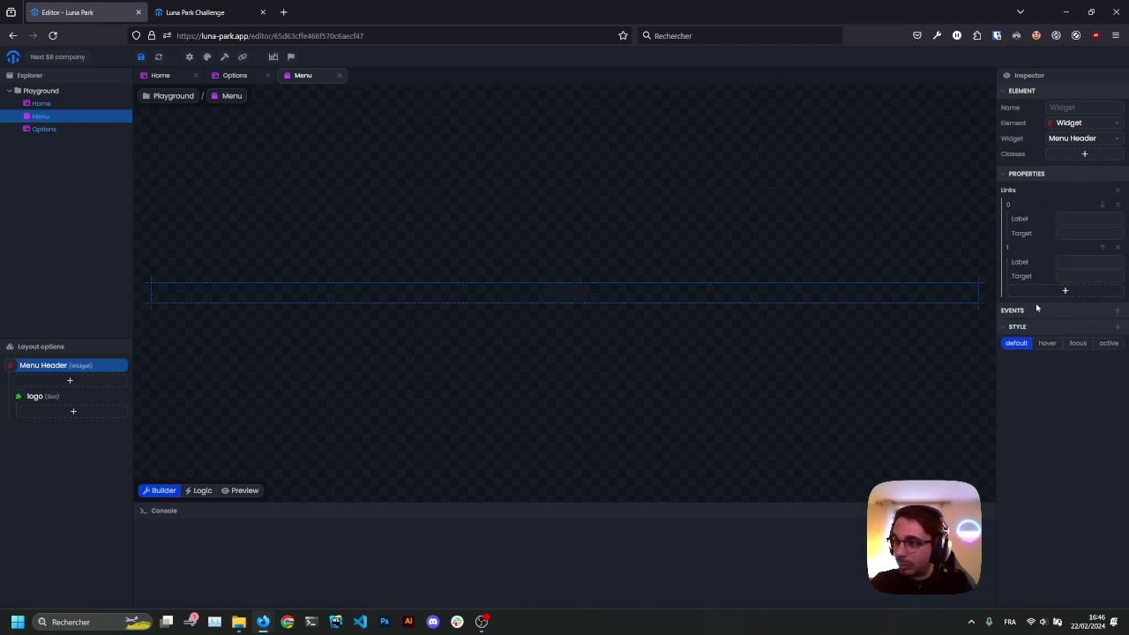
Step: Label the first Menu Header link Home with target / and the second link Options with target /options
click(1087, 219)
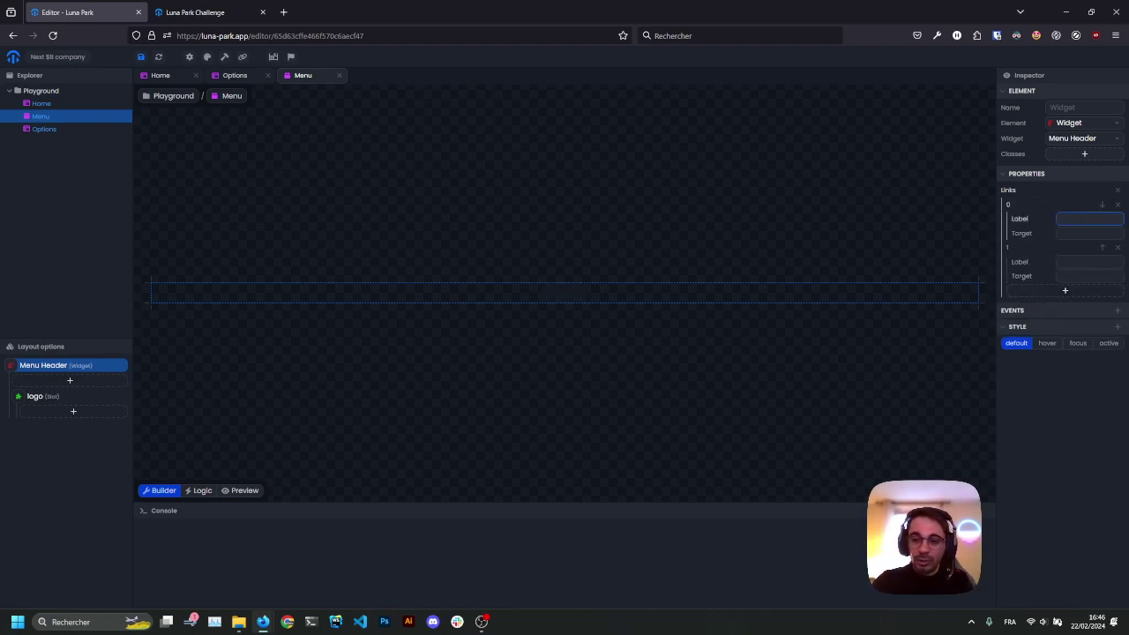
text(Home)
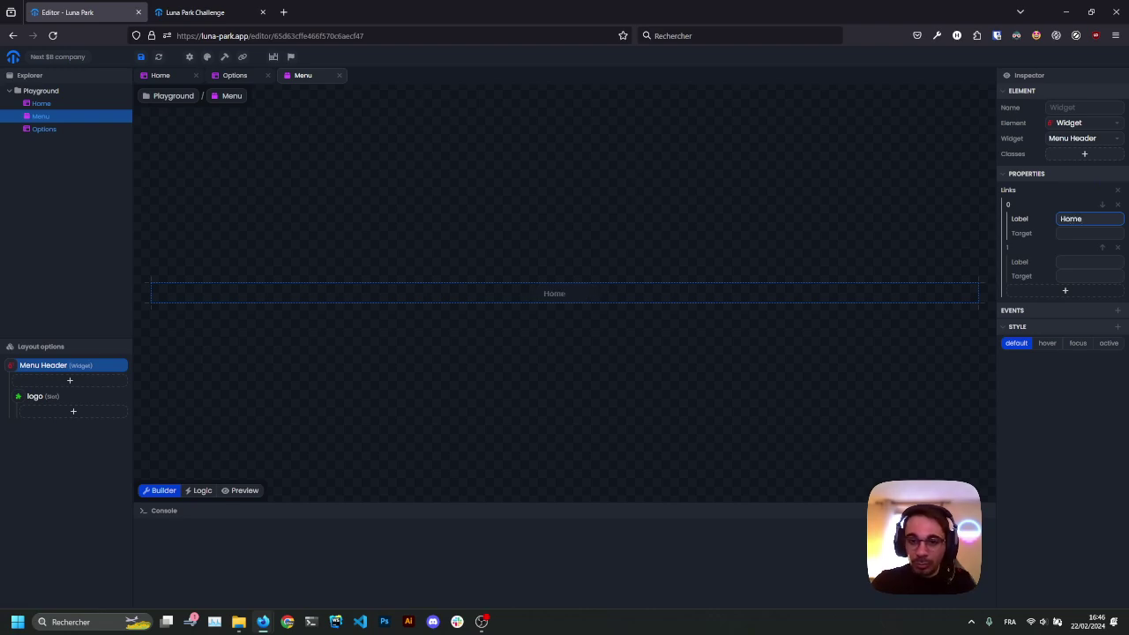
click(1090, 232)
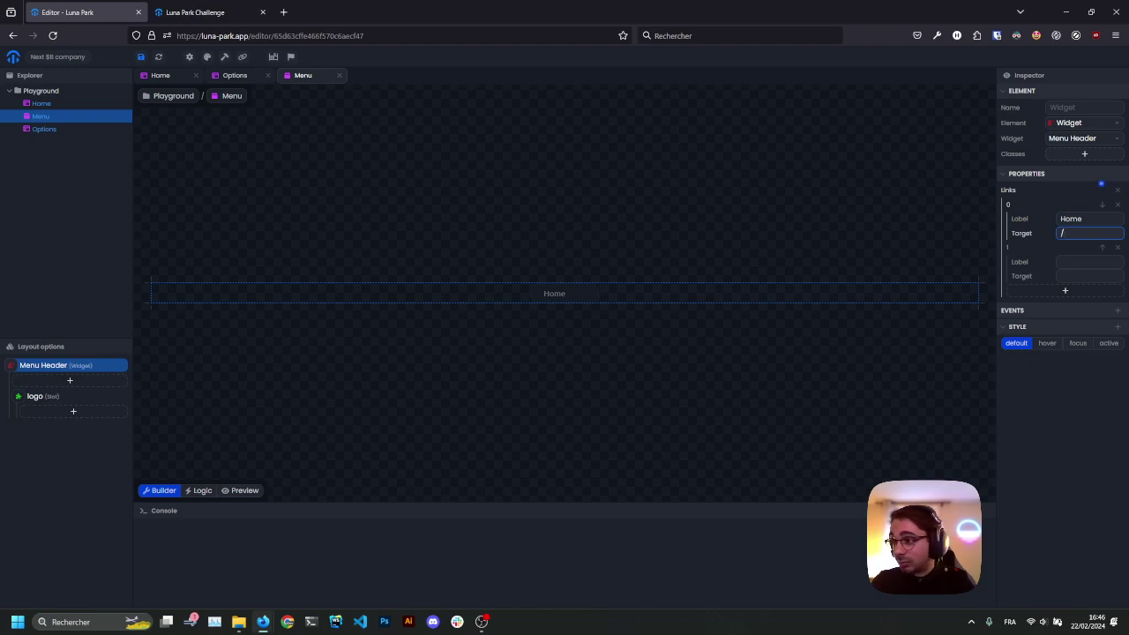
click(1083, 263)
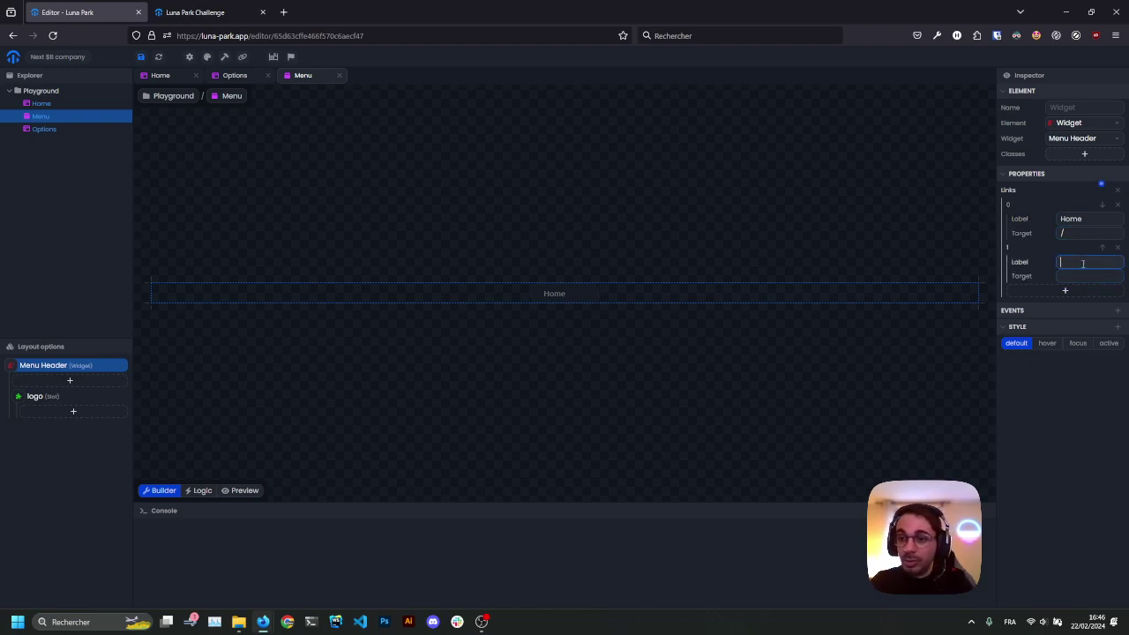
text(Options)
click(1088, 276)
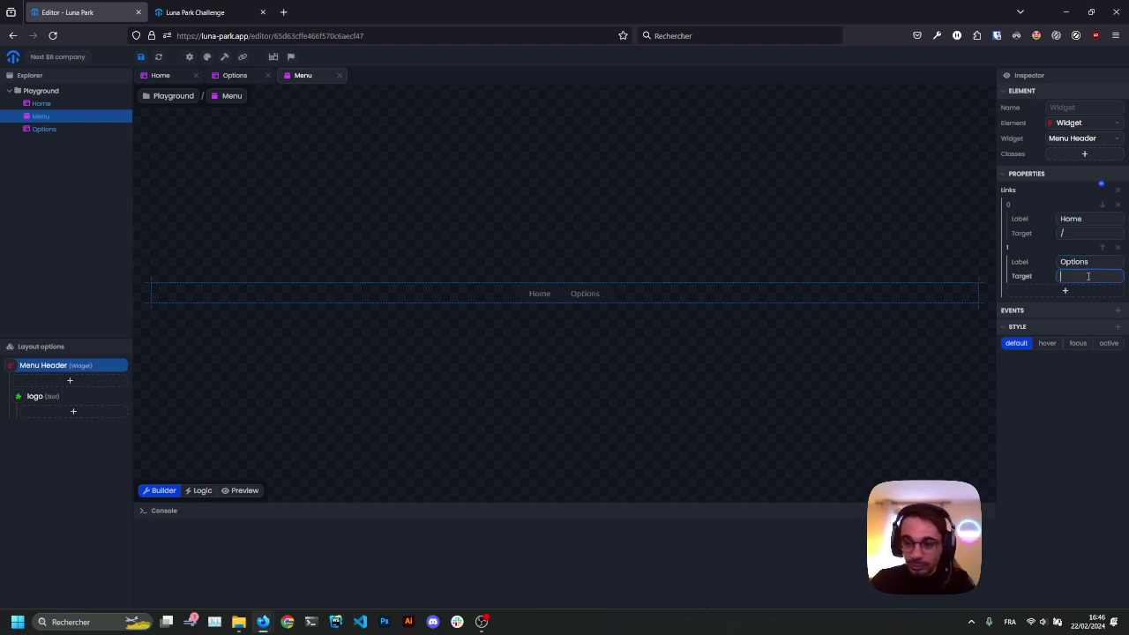
text(/options)
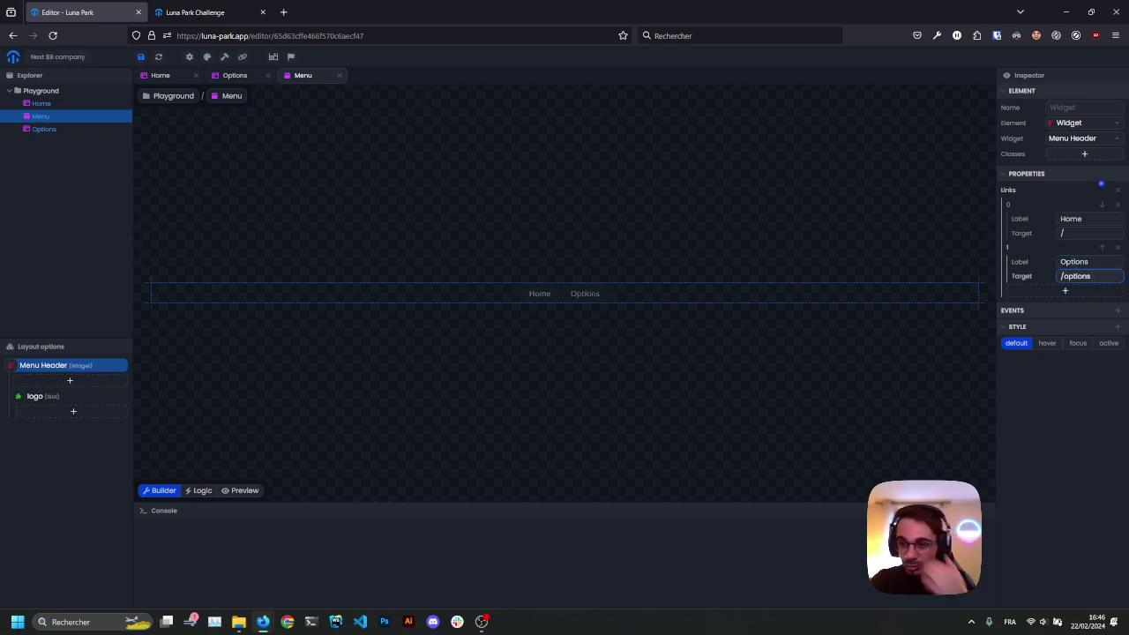
click(1071, 449)
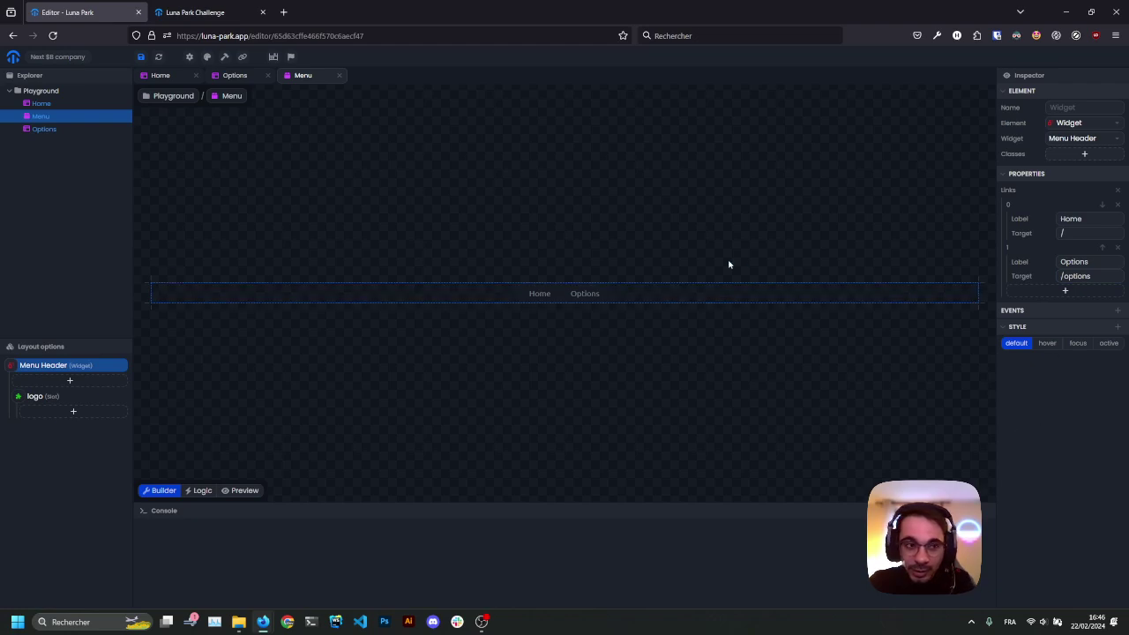
Step: On the Home page, add a component element set to Menu and place it above the page's custom text
click(67, 106)
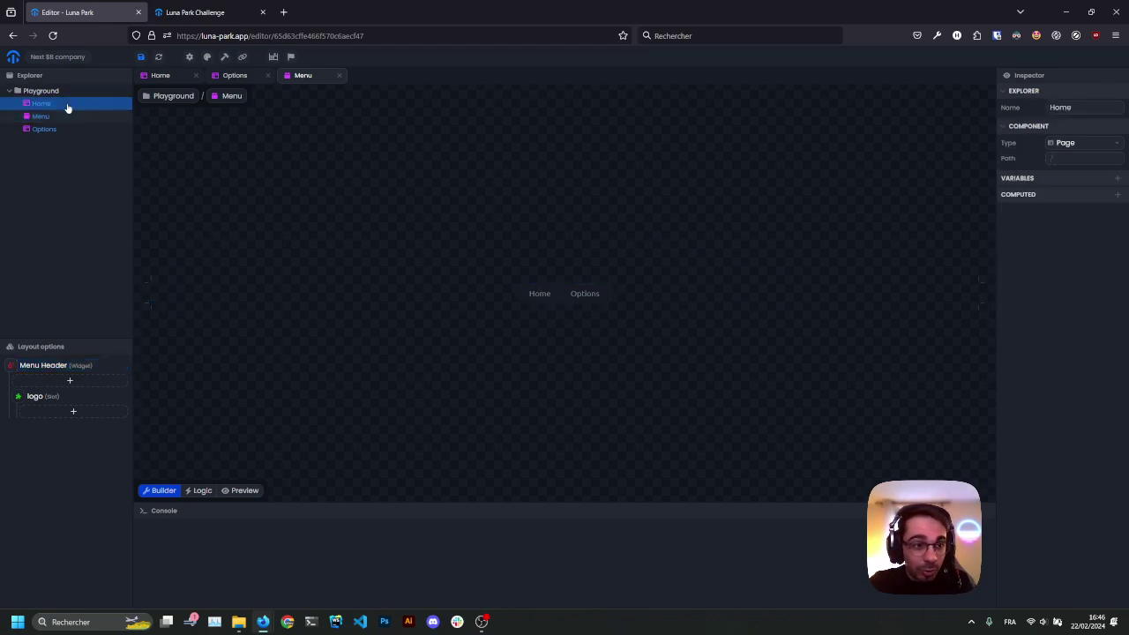
double_click(68, 108)
click(49, 398)
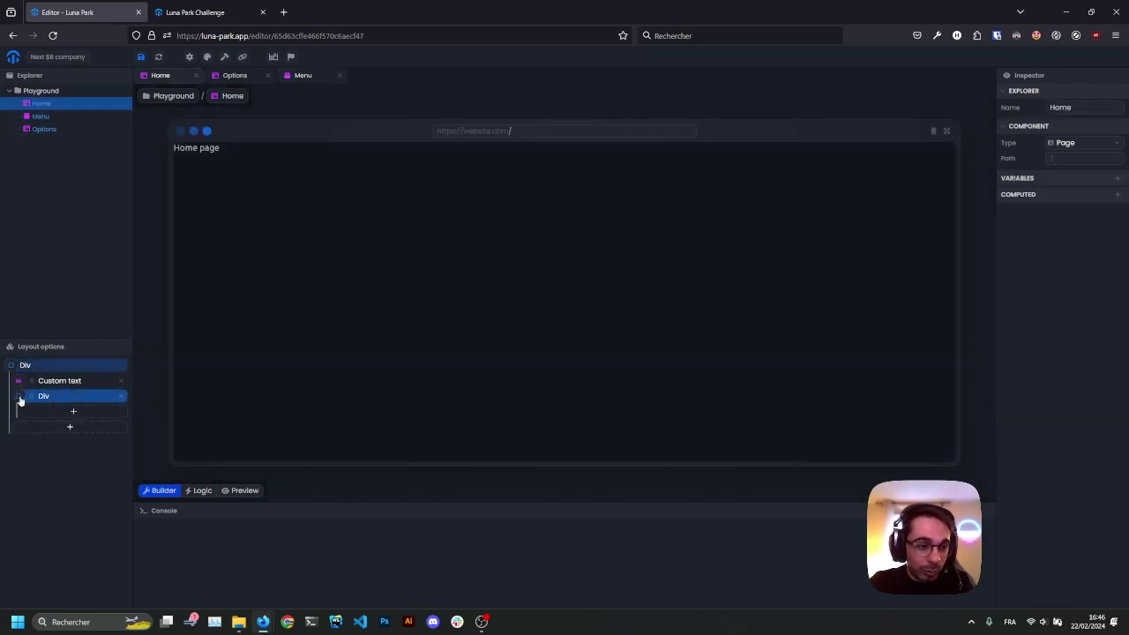
click(20, 397)
click(30, 510)
click(1077, 139)
click(1064, 175)
mouse_move(33, 396)
mouse_down()
mouse_move(40, 381)
mouse_move(50, 388)
mouse_up()
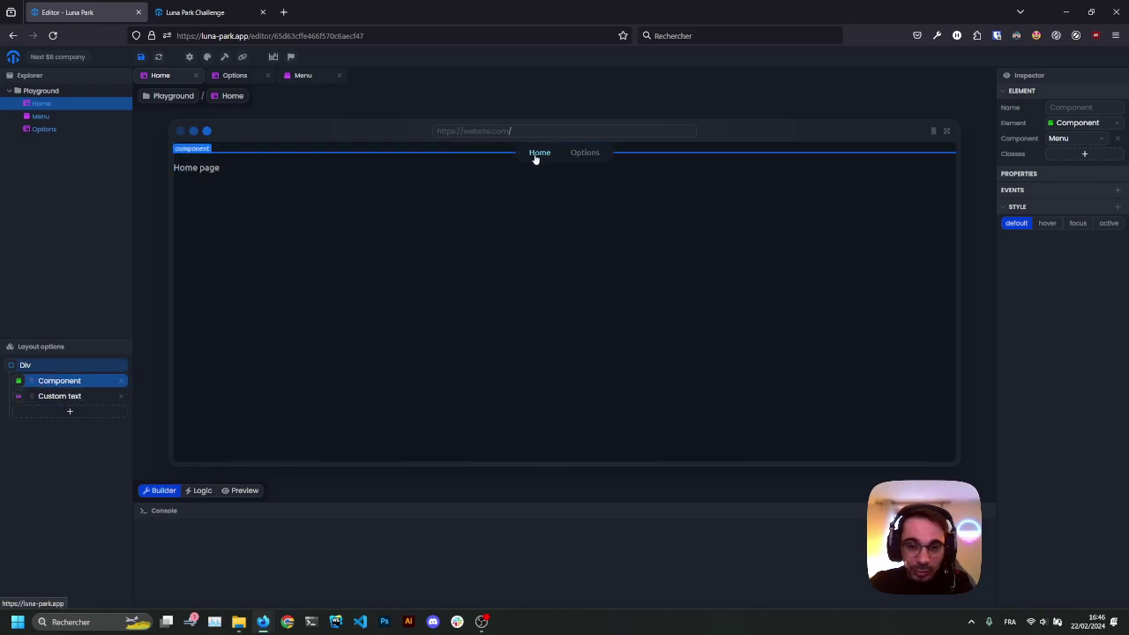
click(570, 239)
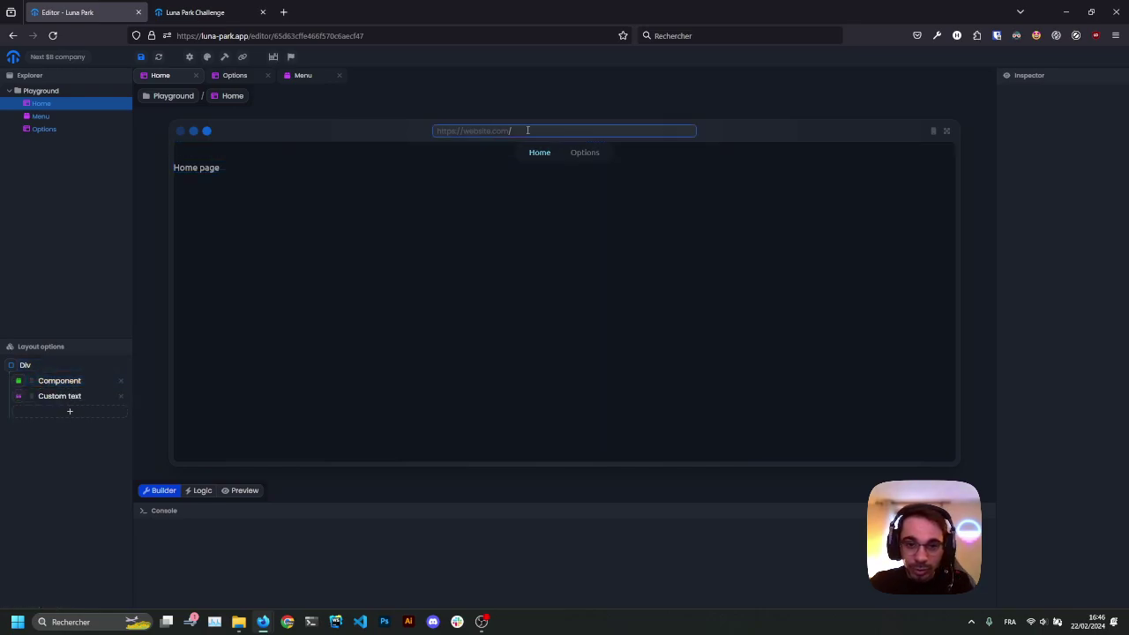
Step: On the Options page, add a component element set to Menu and move it above the custom text
click(61, 131)
click(47, 396)
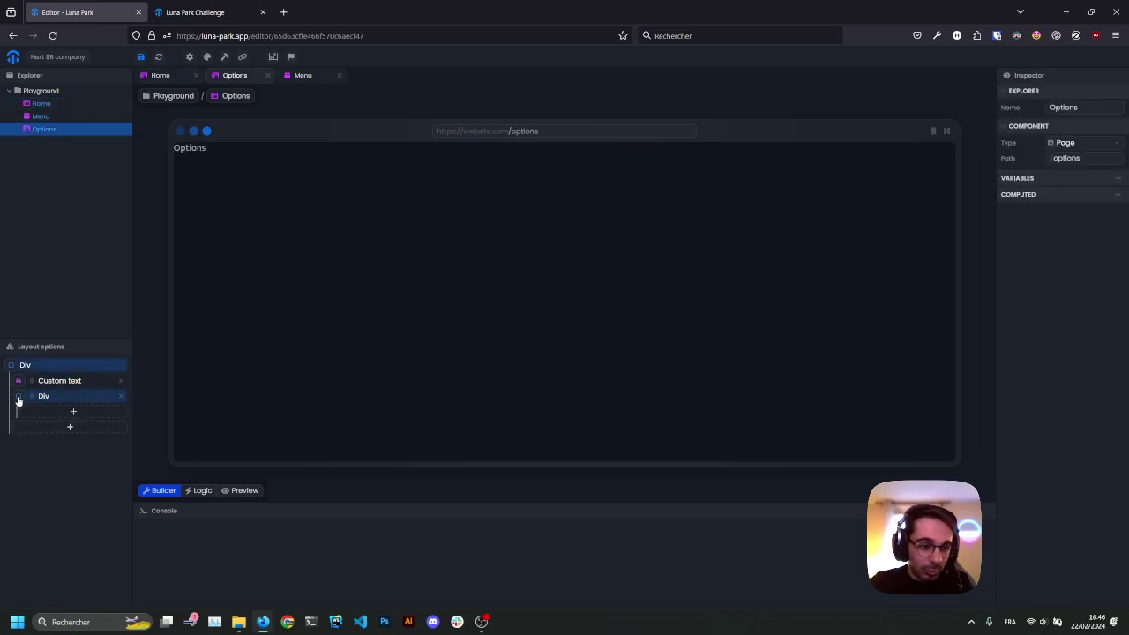
click(18, 398)
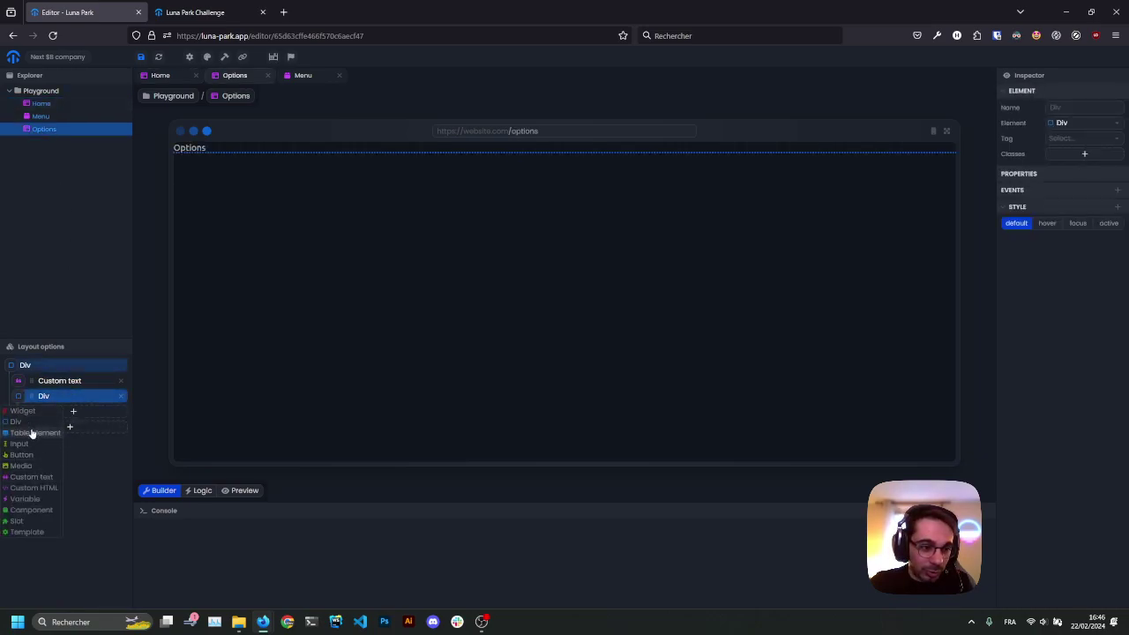
click(31, 510)
click(1074, 138)
click(1057, 174)
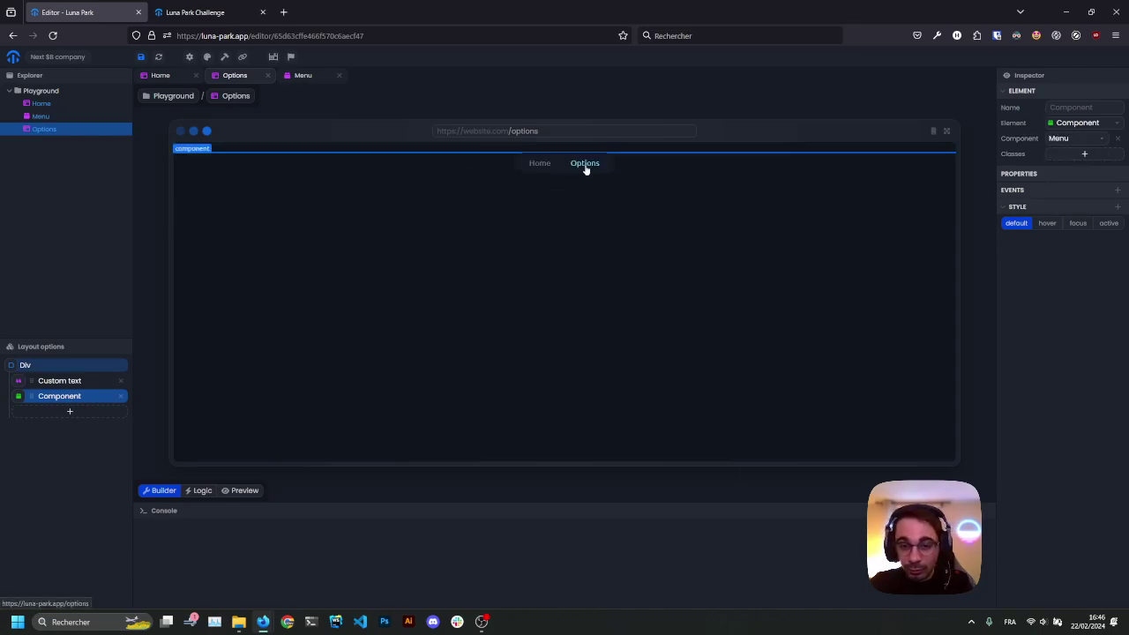
mouse_move(31, 396)
mouse_down()
mouse_move(68, 404)
mouse_move(33, 375)
mouse_up()
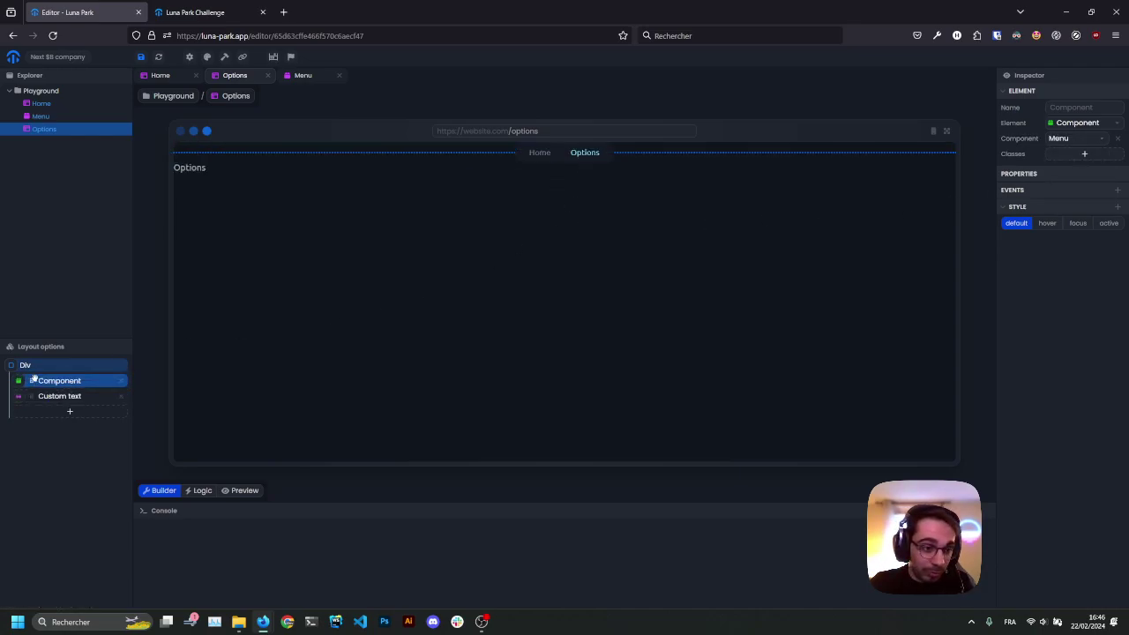
Step: Preview the site and test the header menu by switching repeatedly between the Home and Options pages
click(244, 490)
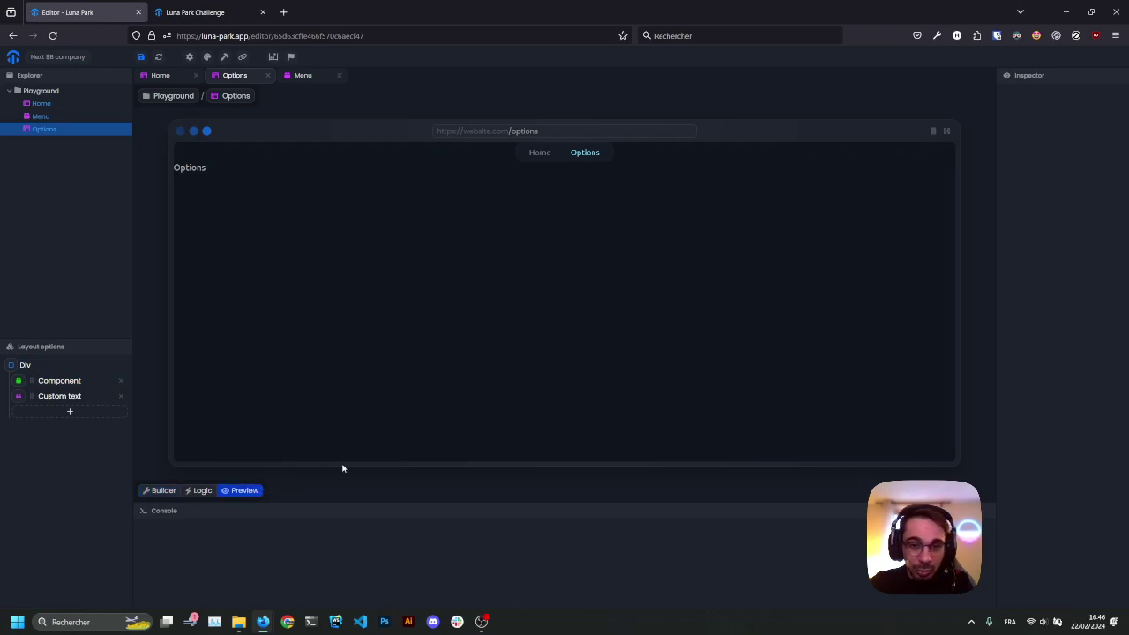
click(538, 154)
click(587, 153)
click(542, 156)
click(586, 153)
click(546, 155)
click(583, 153)
click(540, 153)
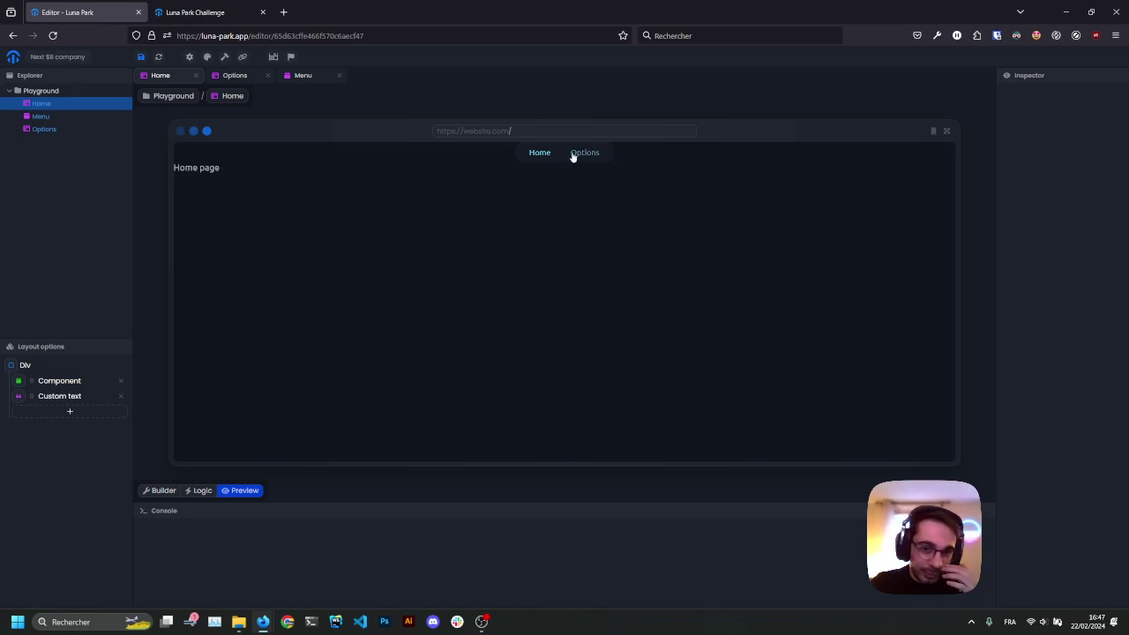
Step: Add a widget below the Home page's custom text and set its type to the Router Link navigation widget
click(53, 413)
click(19, 412)
click(29, 428)
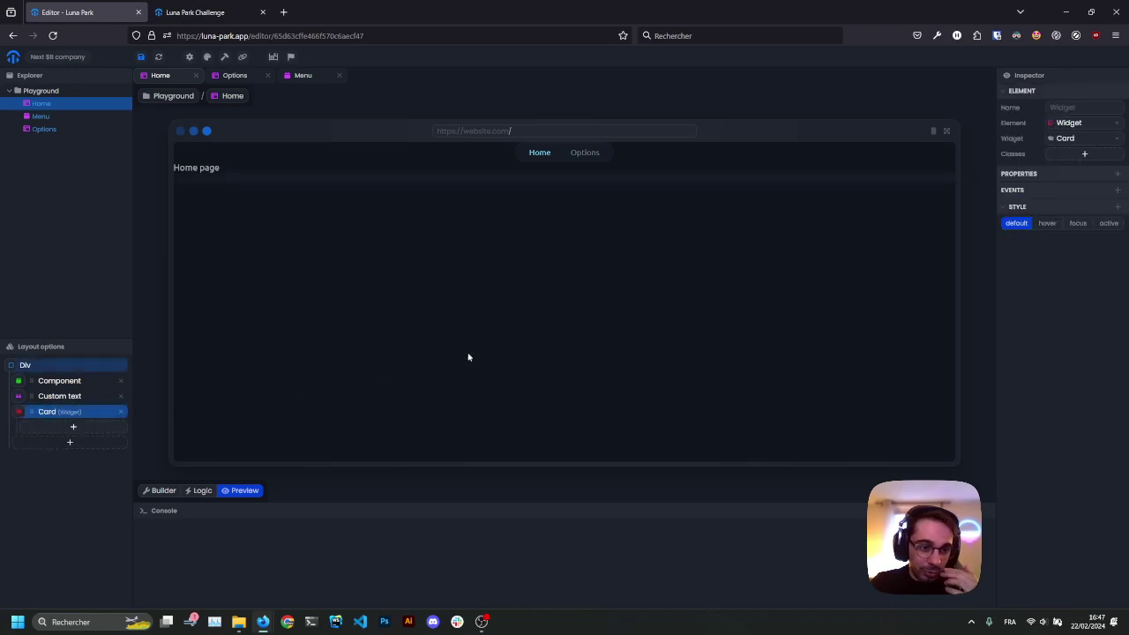
click(1072, 139)
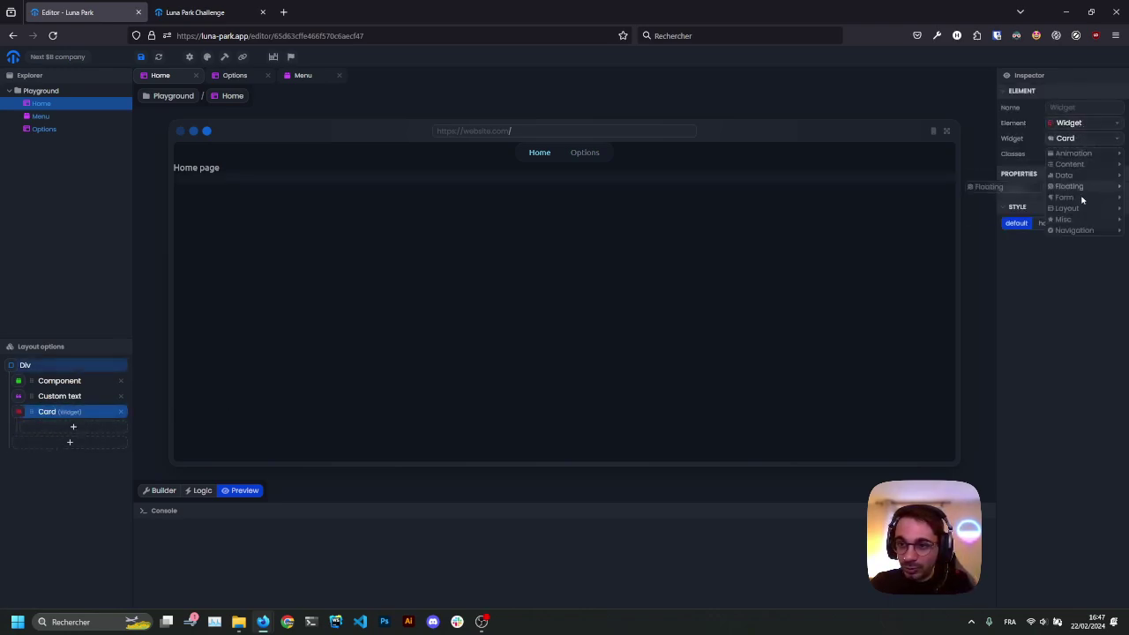
mouse_move(1083, 197)
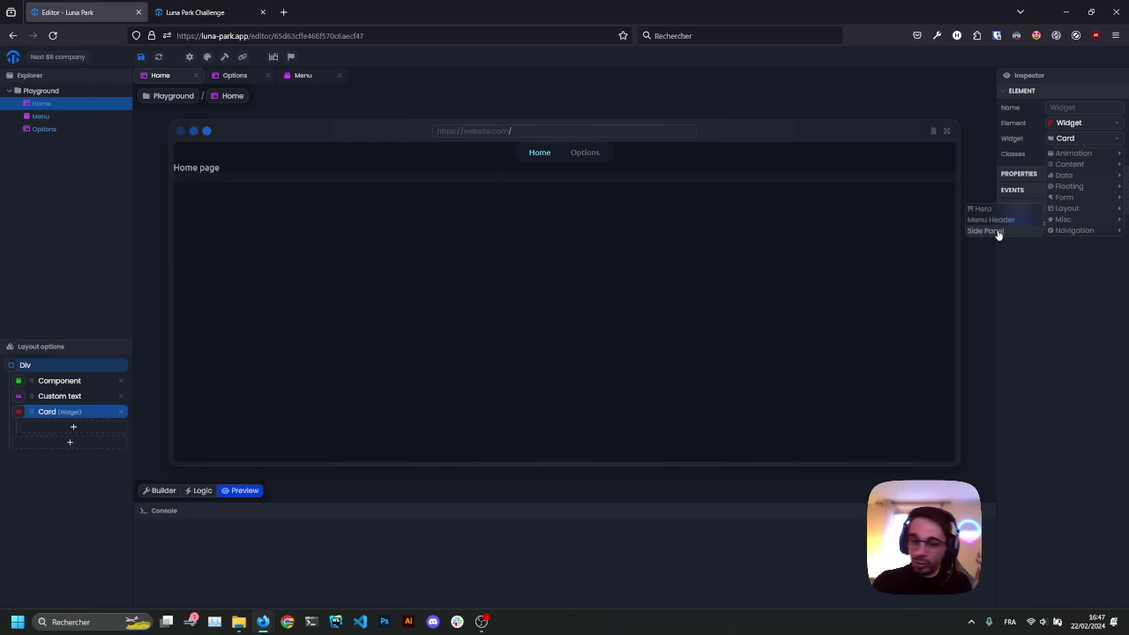
mouse_move(1067, 230)
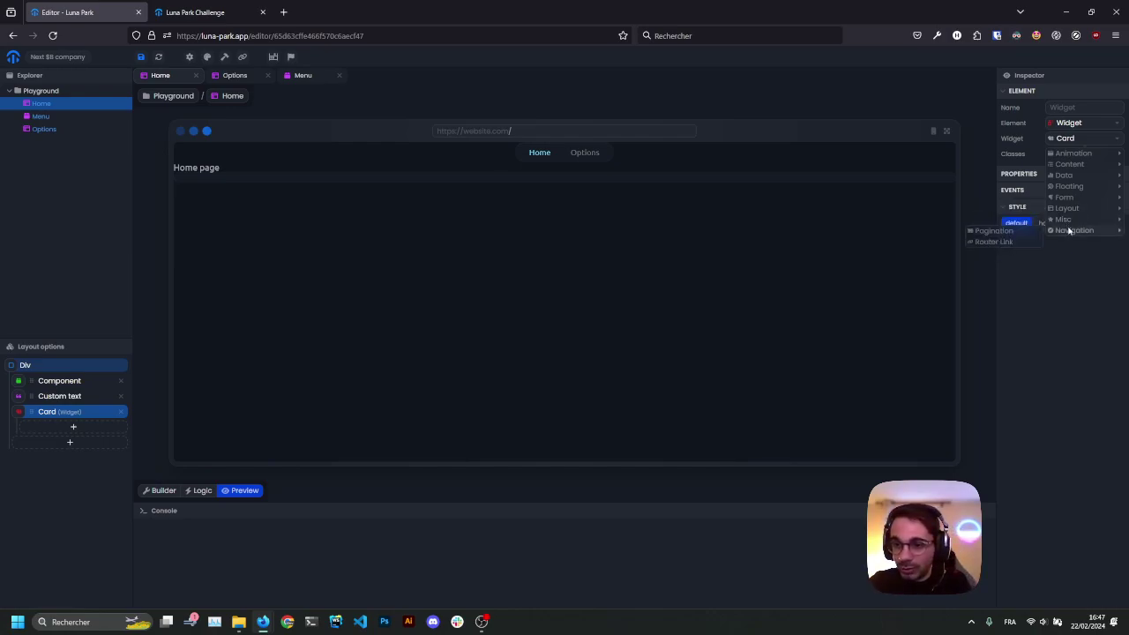
click(1004, 244)
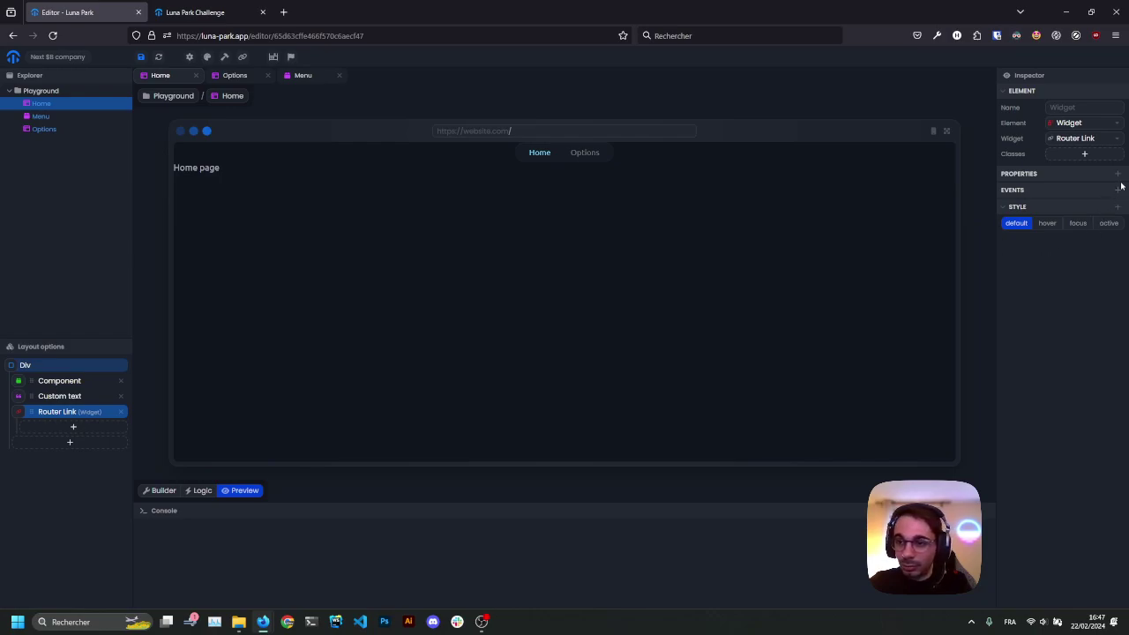
Step: Insert a custom text element inside the Router Link and write "Hello world" in it on the page canvas
click(40, 427)
click(40, 507)
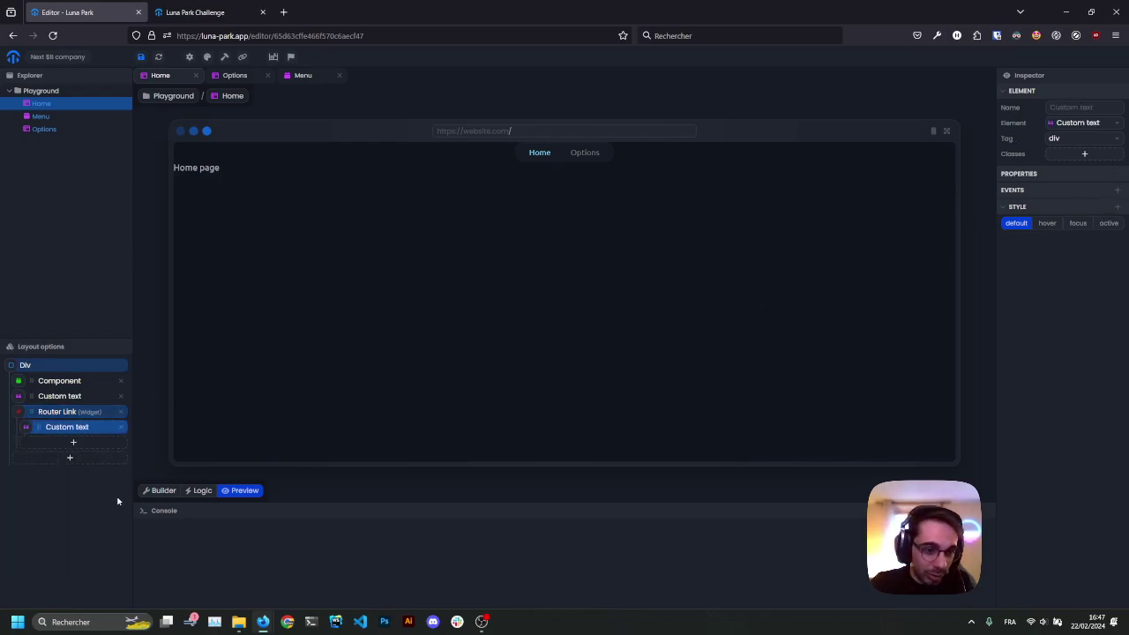
click(157, 491)
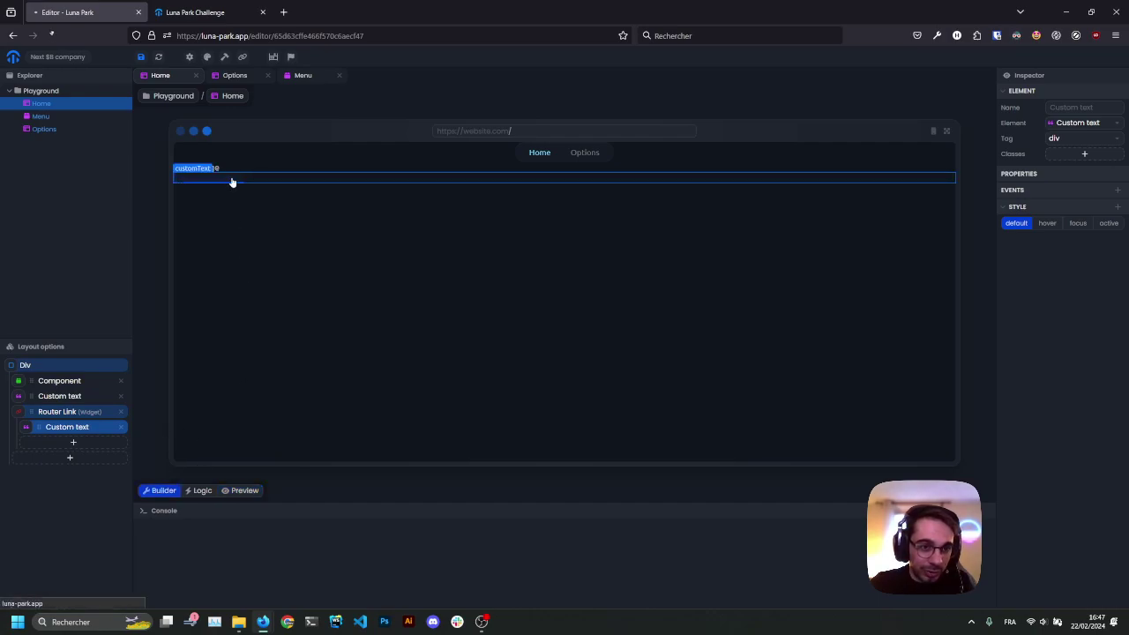
click(232, 181)
click(14, 35)
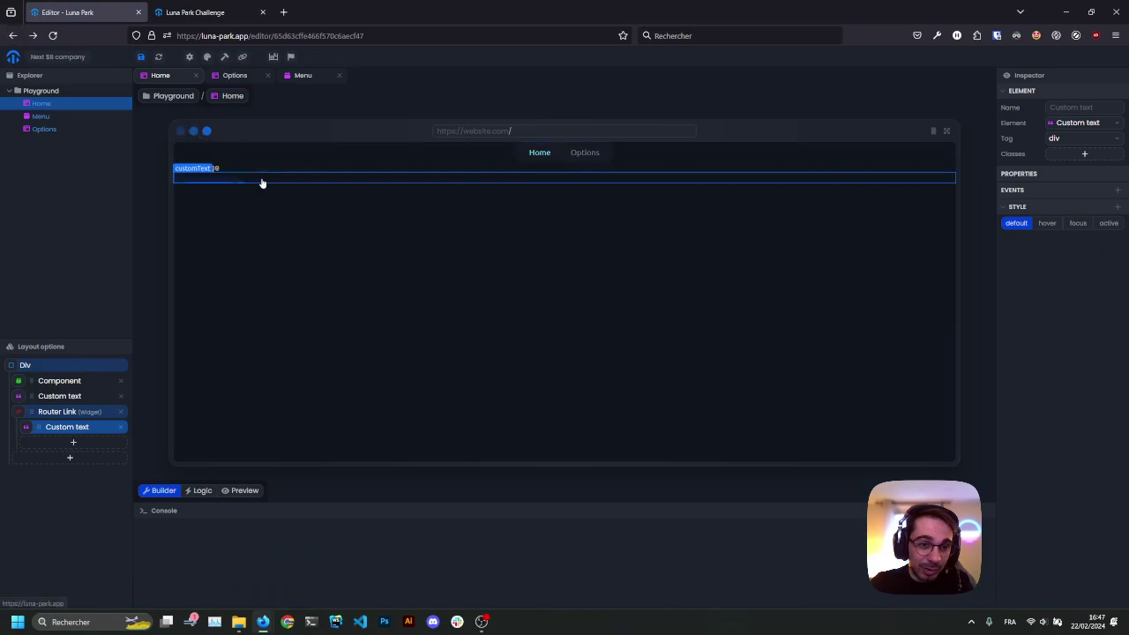
text(Hello world)
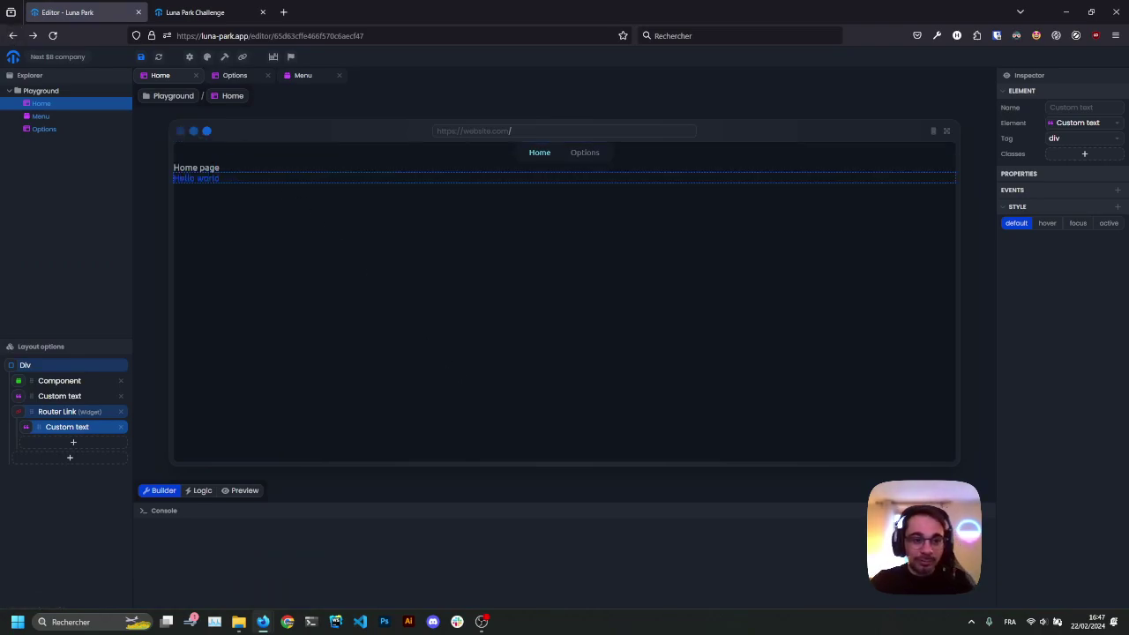
Step: Add the Target property to the Router Link widget and set it to /options
click(57, 415)
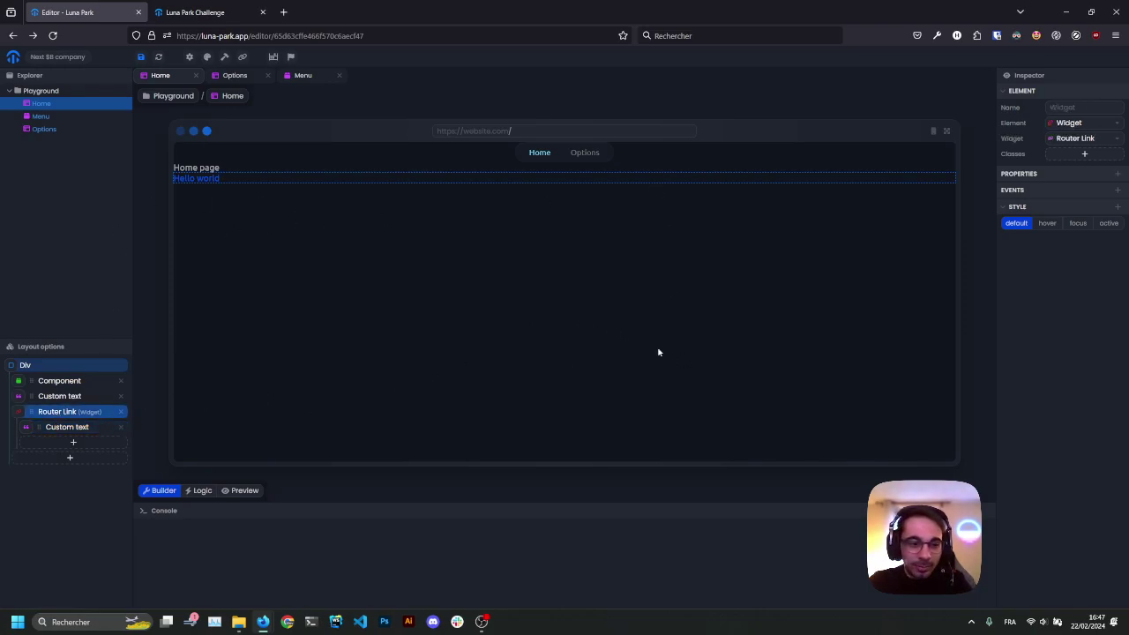
click(1090, 189)
text(/optoio)
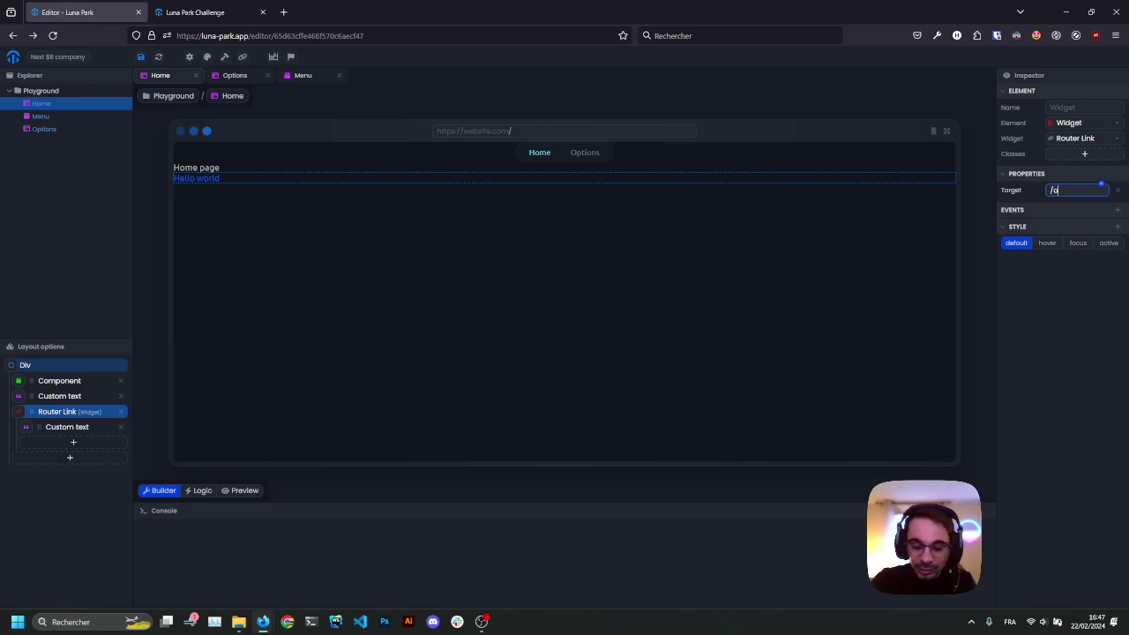
key(BackSpace)
key(BackSpace)
key(BackSpace)
text(ions)
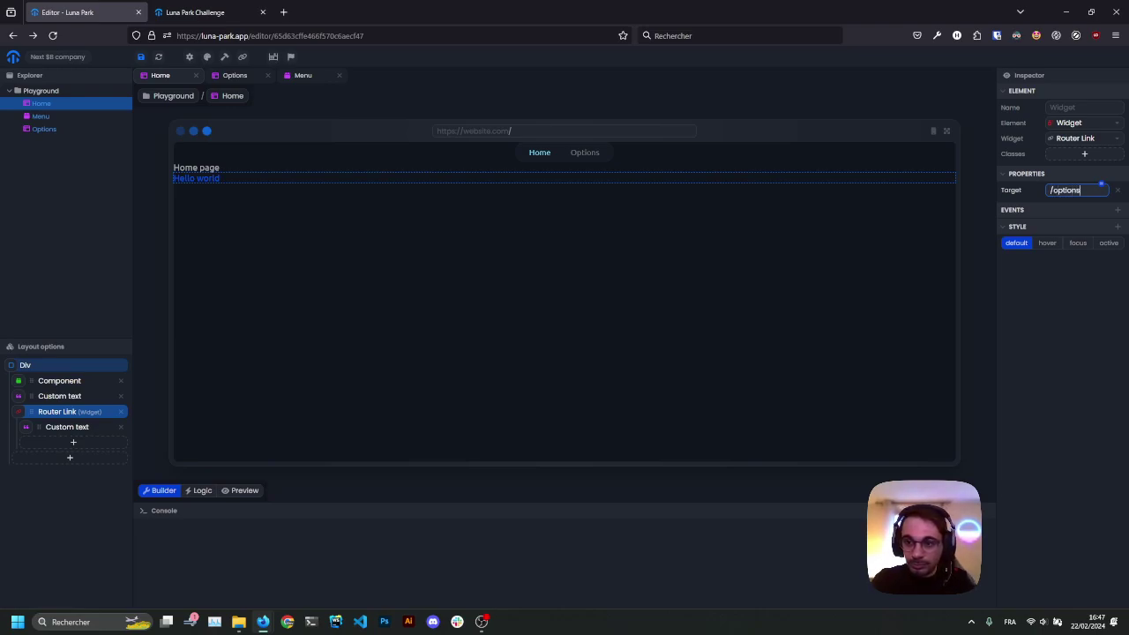
click(340, 404)
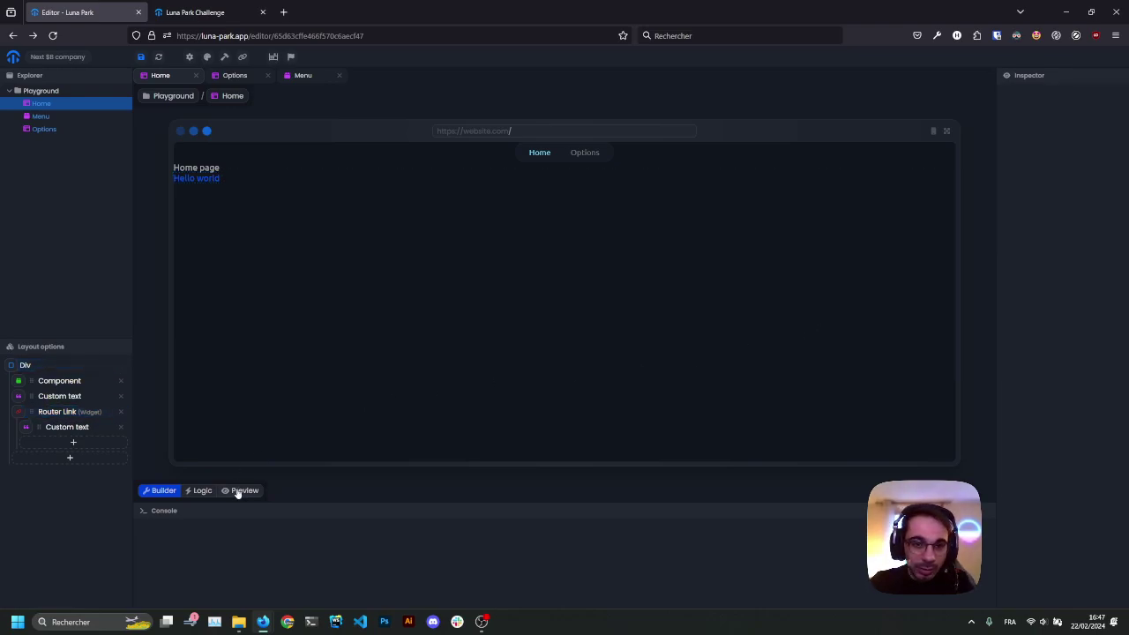
Step: Preview the site and test the Hello world link on the Home page, returning through the header's Home link
click(54, 428)
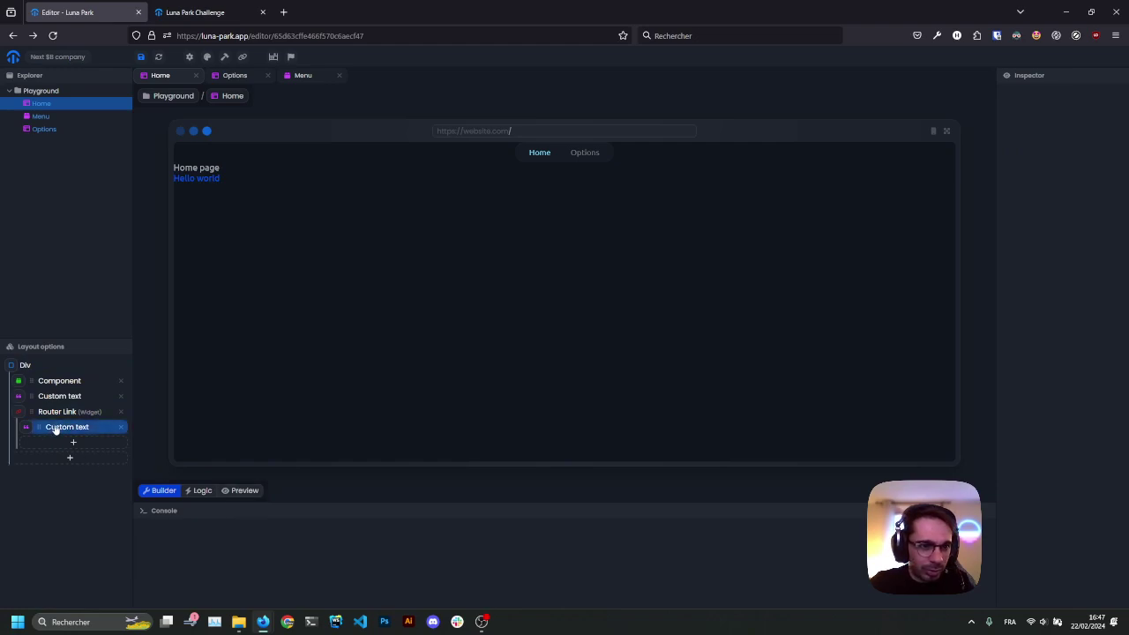
click(243, 491)
click(585, 152)
click(535, 151)
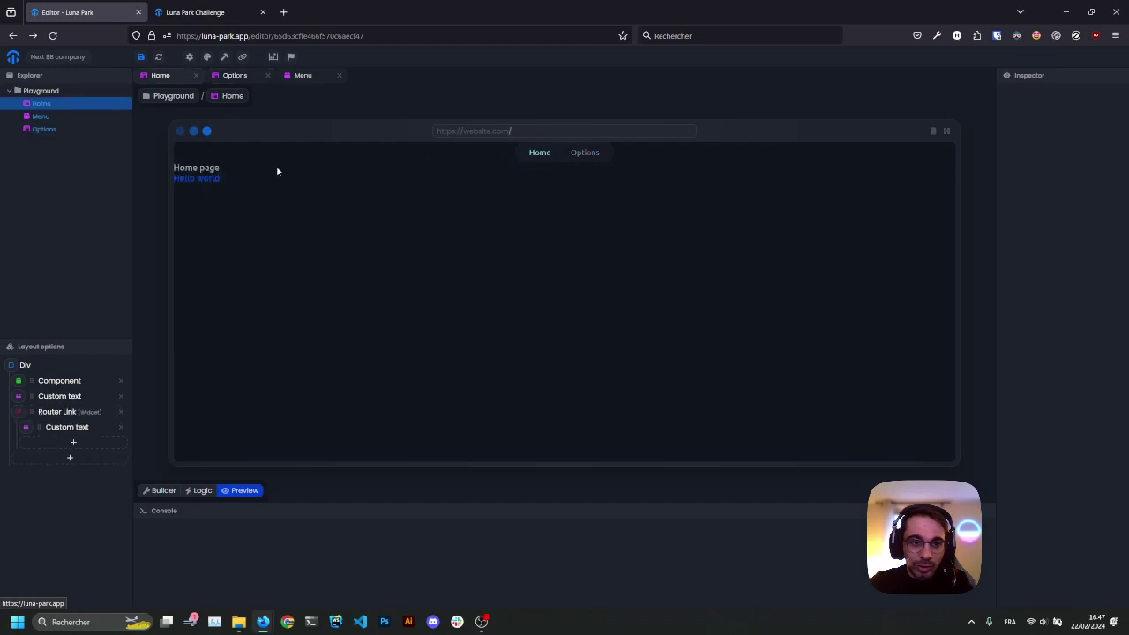
click(200, 181)
click(534, 153)
click(201, 177)
click(539, 152)
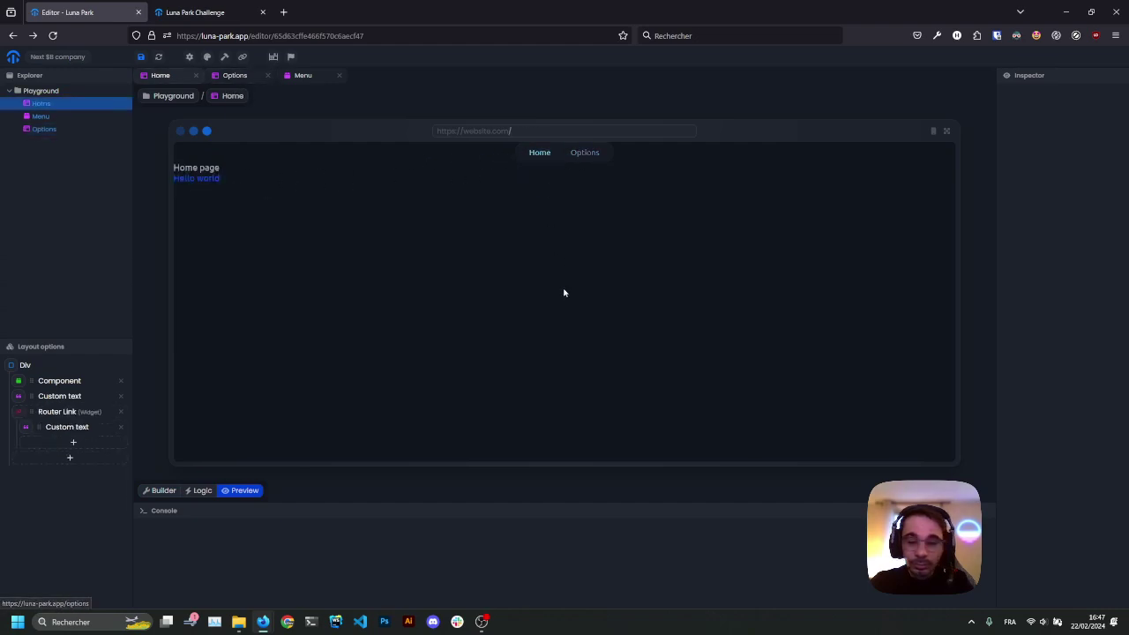